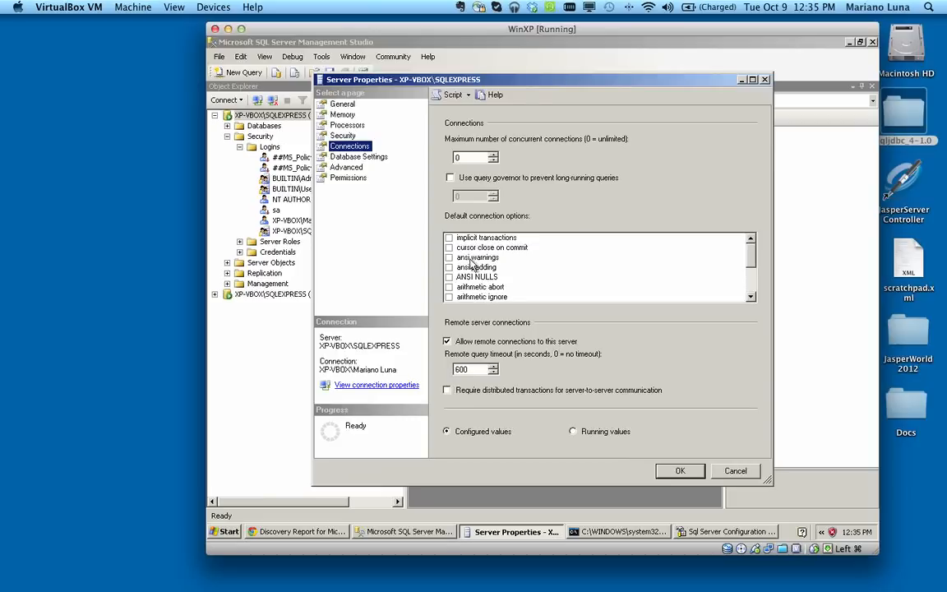
Check the server authentication mode among the SQL Server's security properties and close them without changes.
click(355, 135)
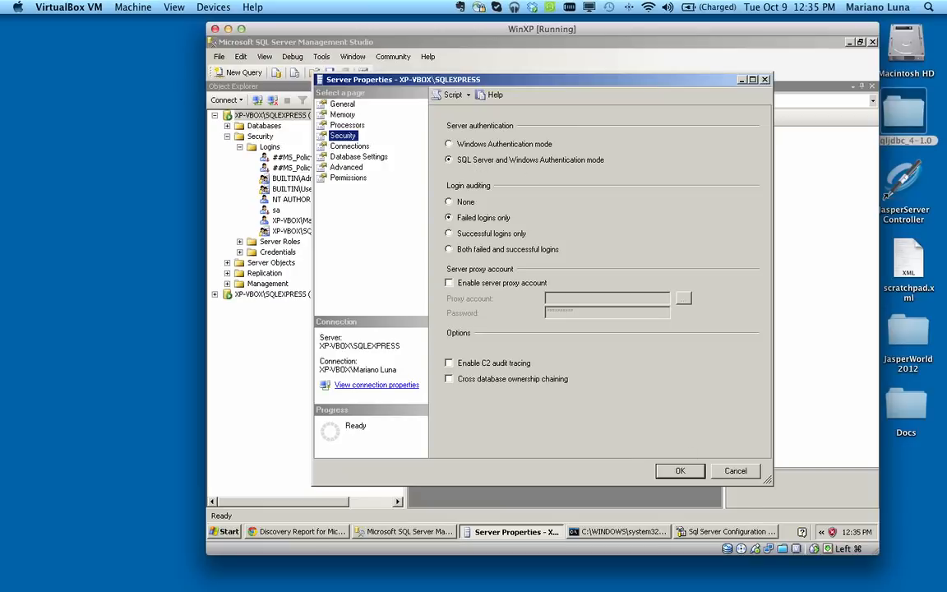
click(737, 470)
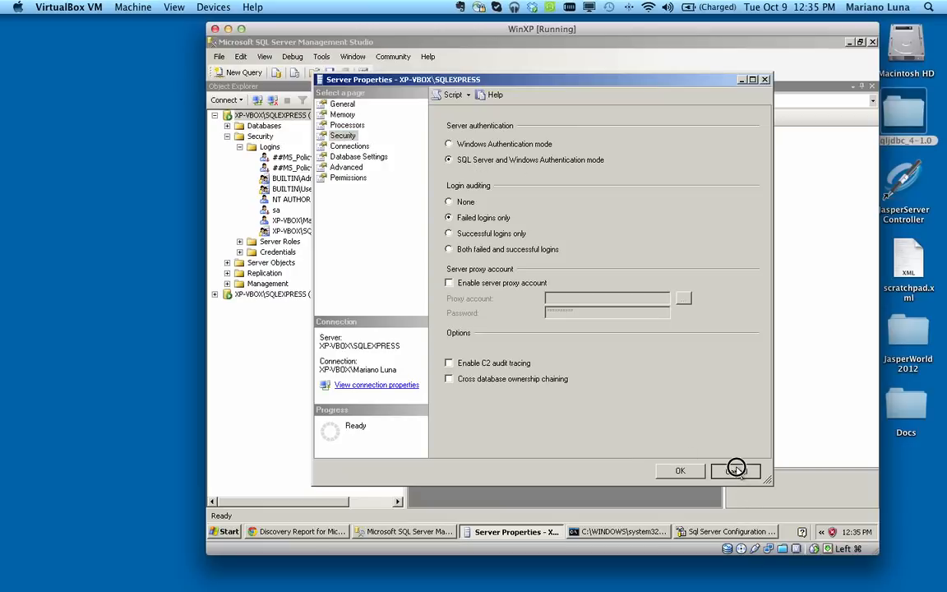
Inspect the sa login's general and status properties and close them without changes.
click(263, 211)
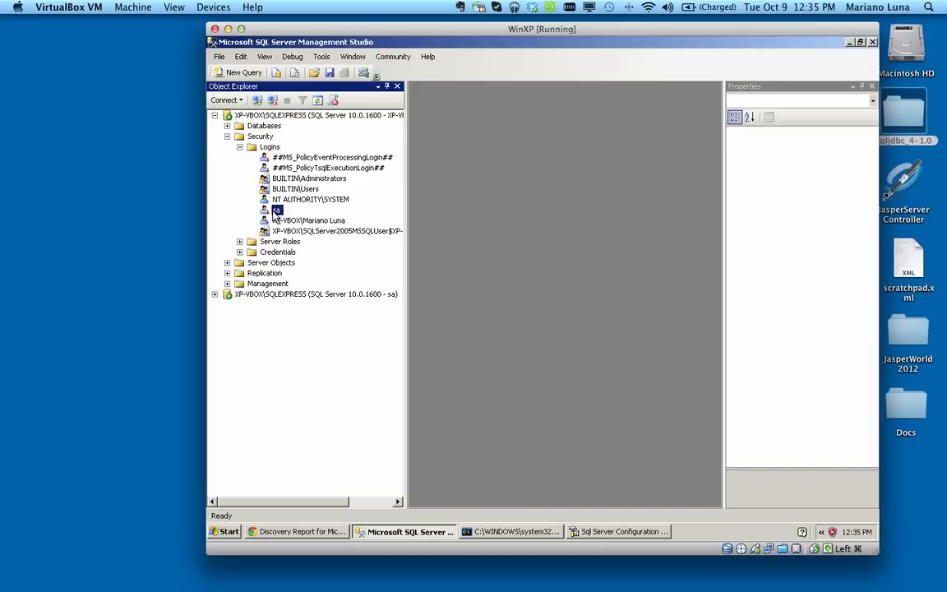
right_click(274, 211)
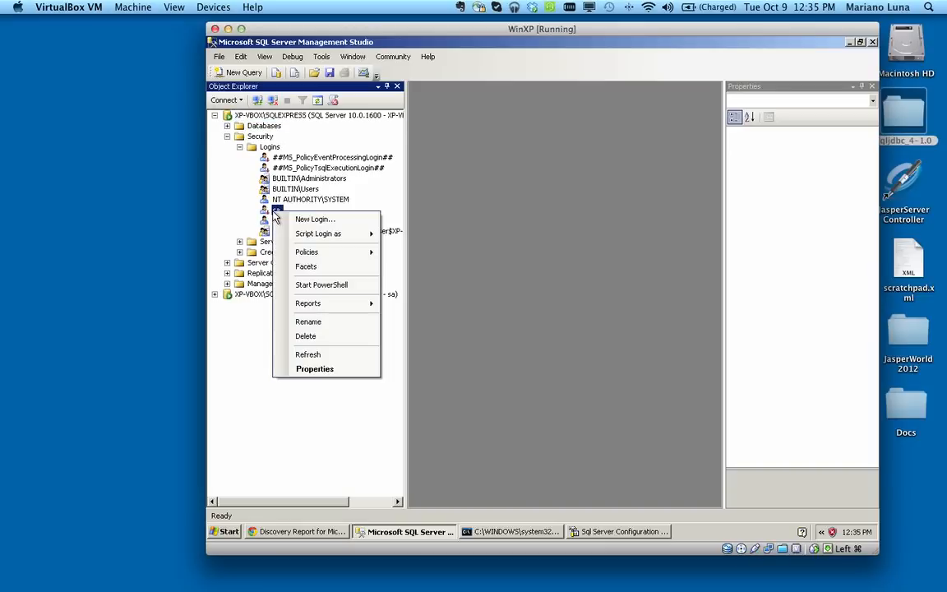
click(329, 369)
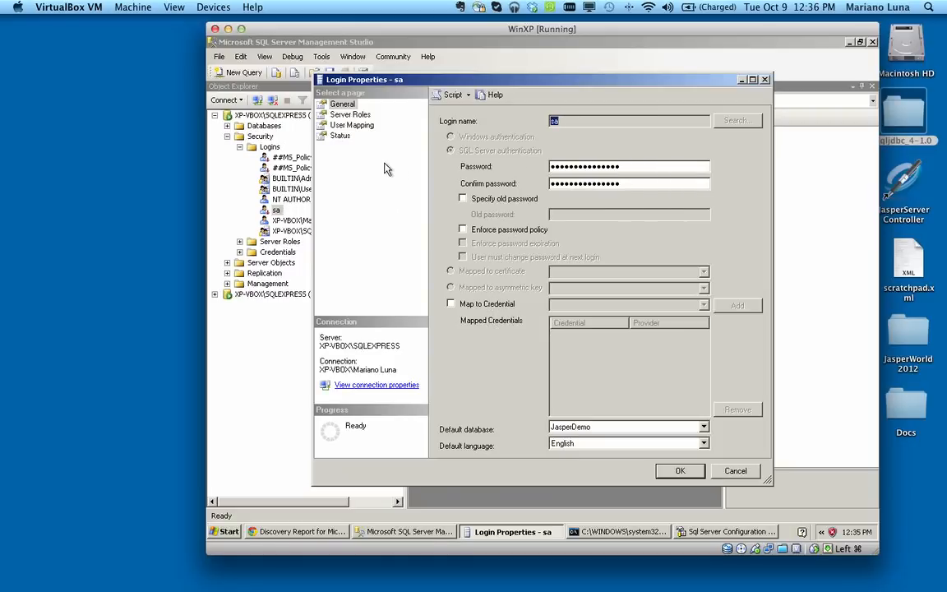
click(341, 136)
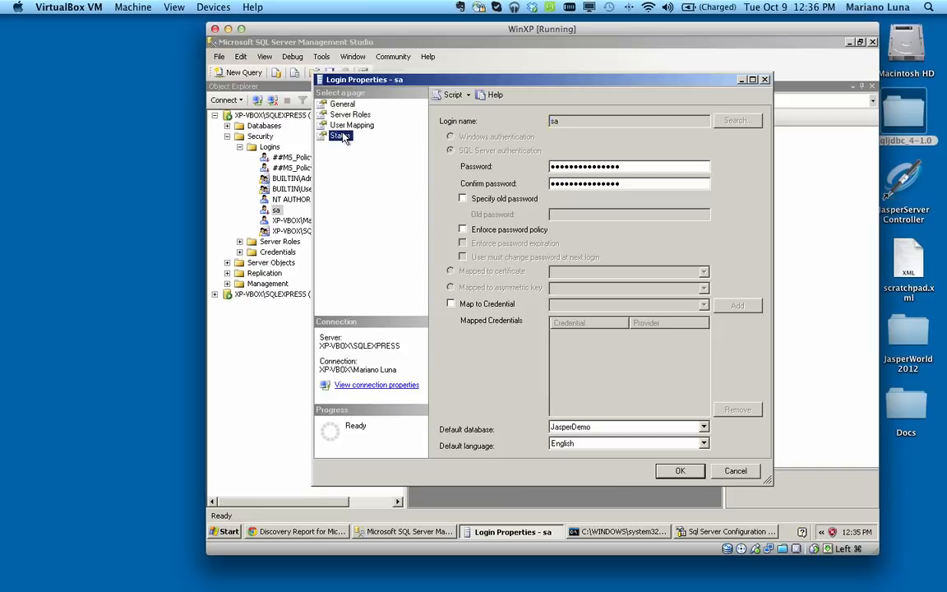
click(736, 471)
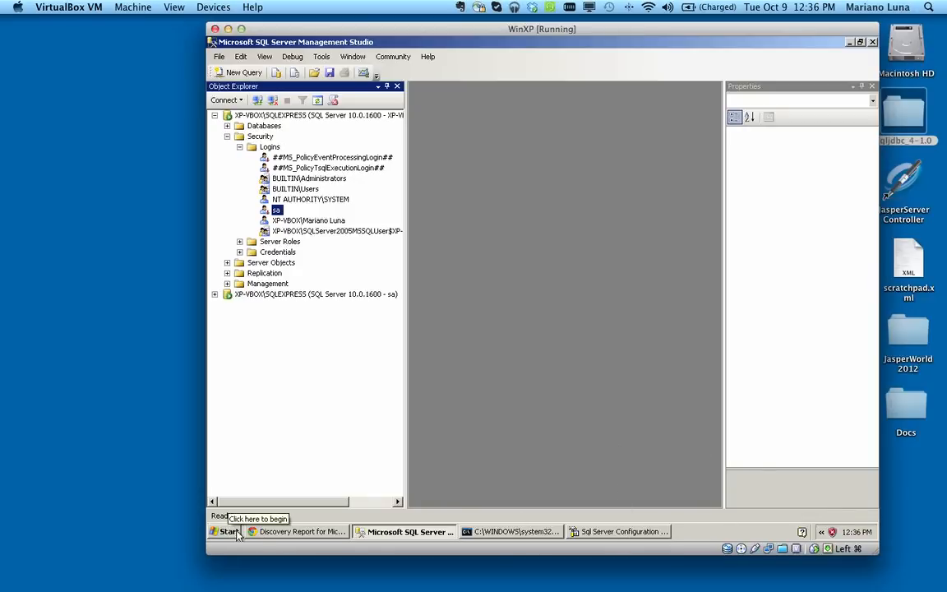
Switch to Sql Server Configuration Manager and review the TCP/IP protocol's enabled setting, IP addresses and ports, discarding any changes.
click(598, 534)
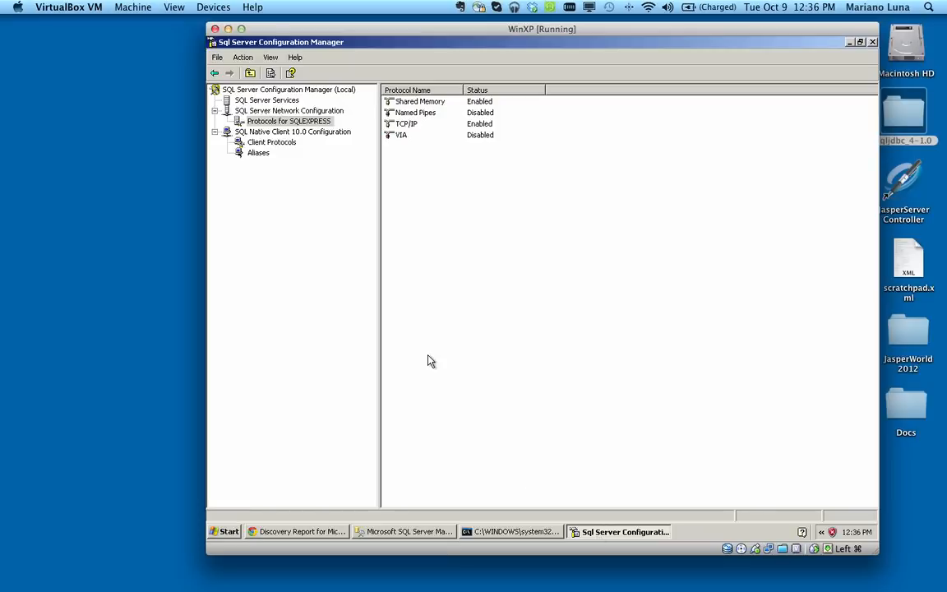
click(406, 123)
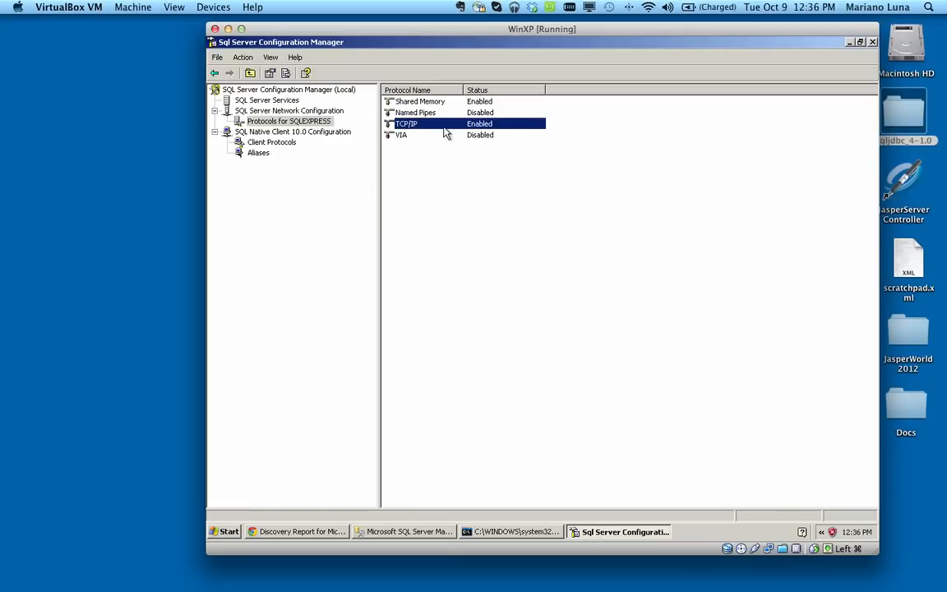
right_click(418, 126)
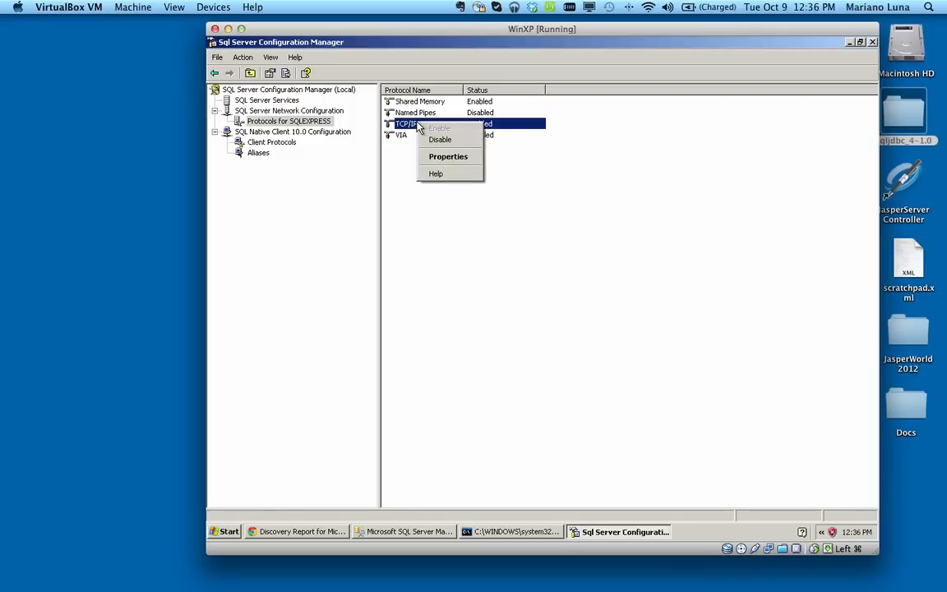
click(448, 157)
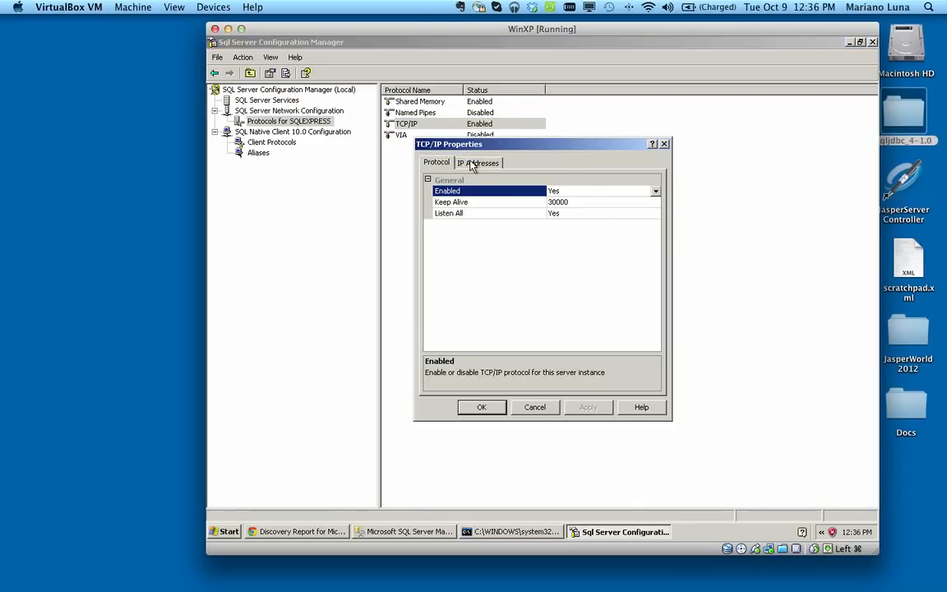
click(472, 165)
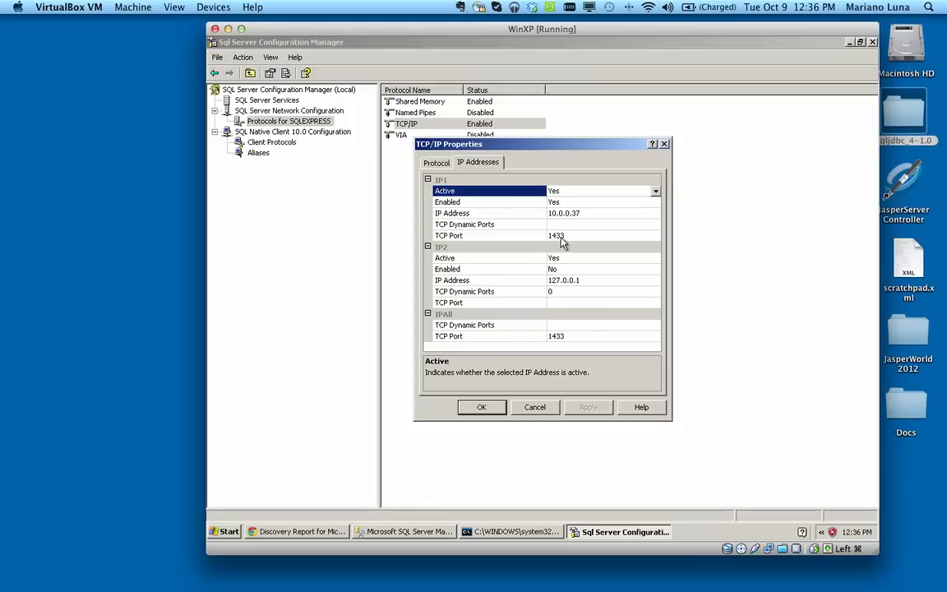
click(537, 409)
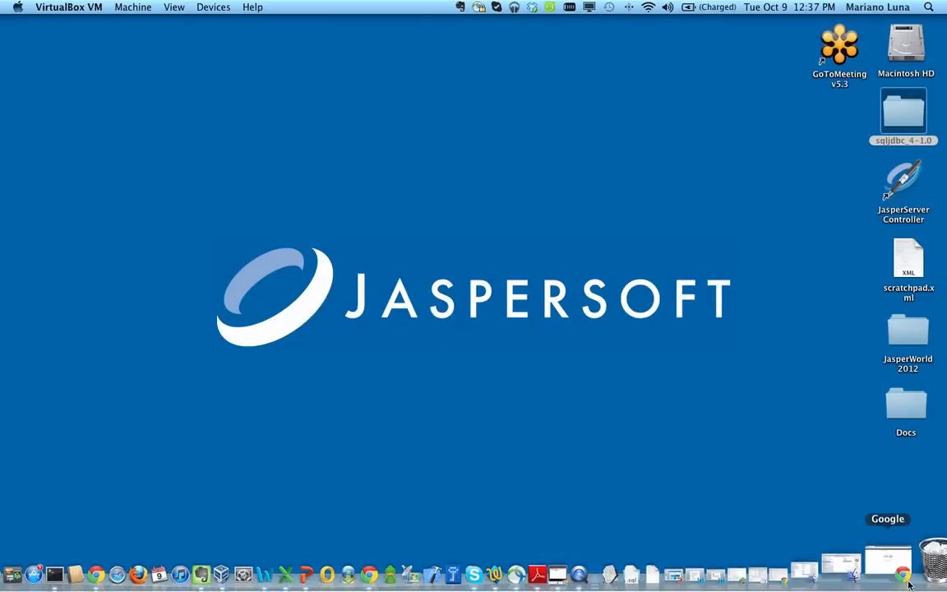
Switch to Chrome, search Google for "mssql jdbc driver" and view the download page for Microsoft JDBC Driver 4.0 for SQL Server.
click(896, 543)
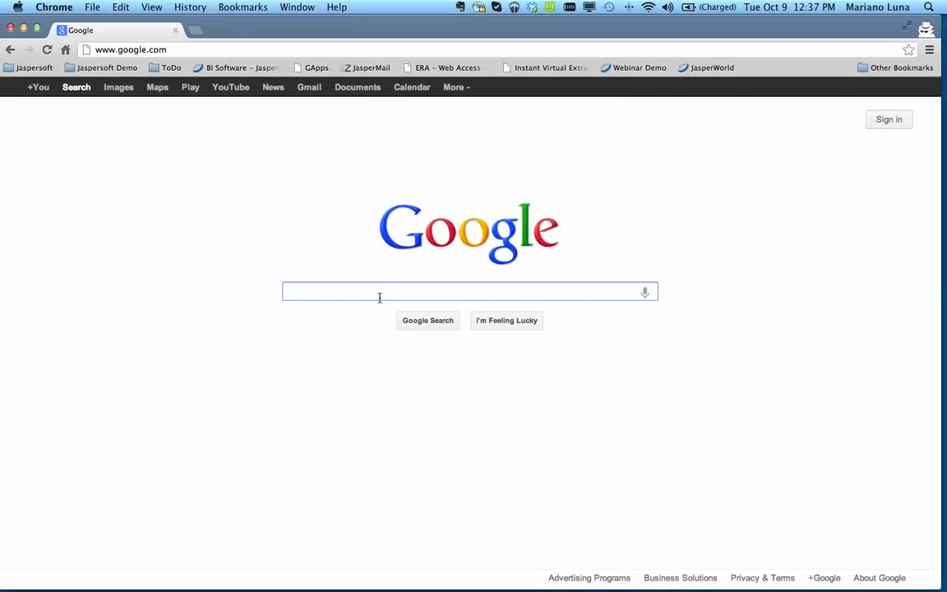
text(mssq)
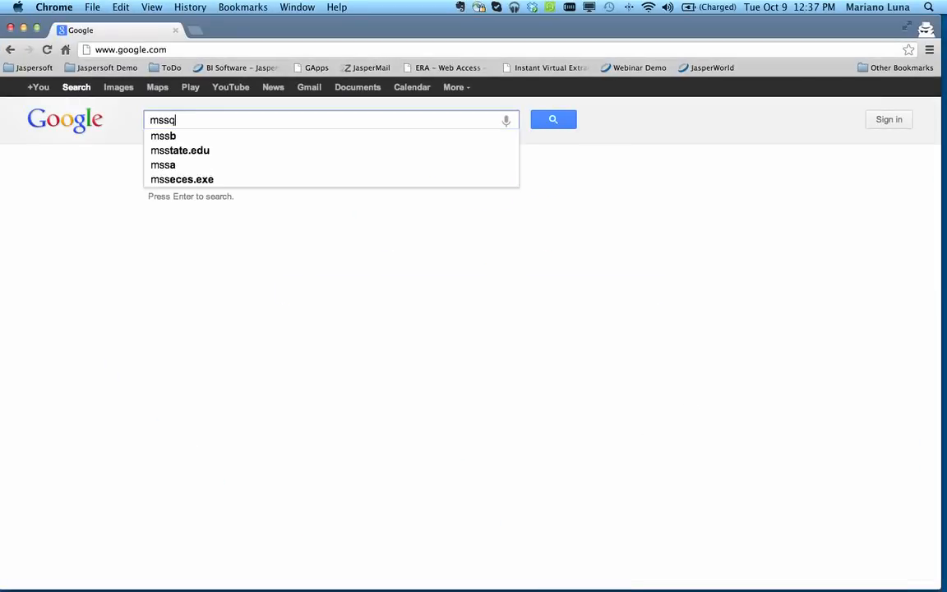
text(l j)
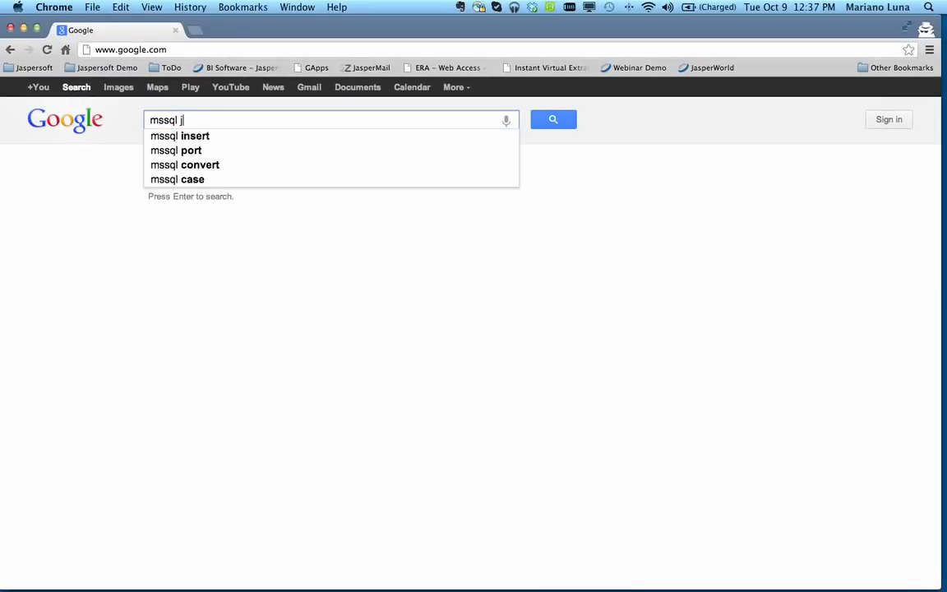
text(d)
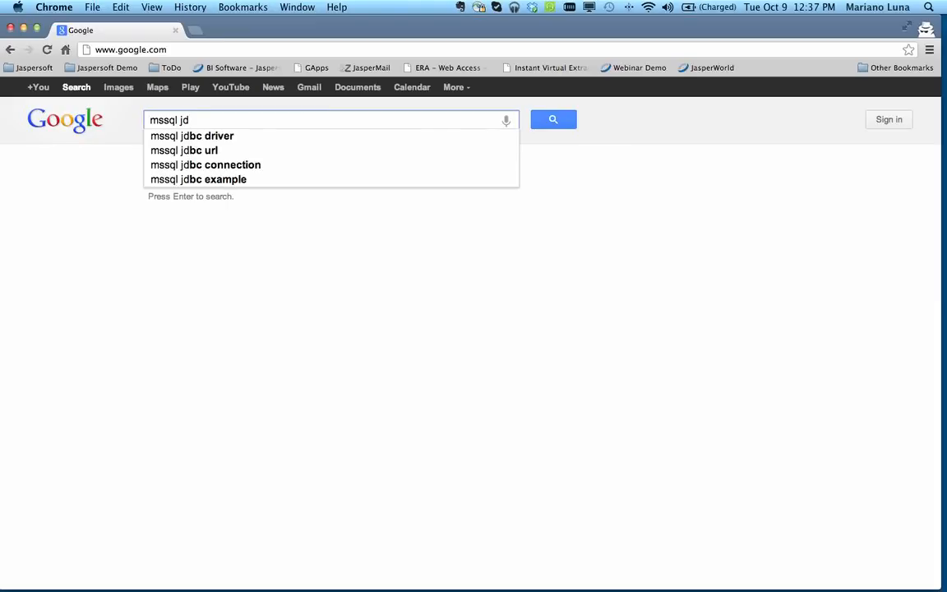
key(Down)
key(Return)
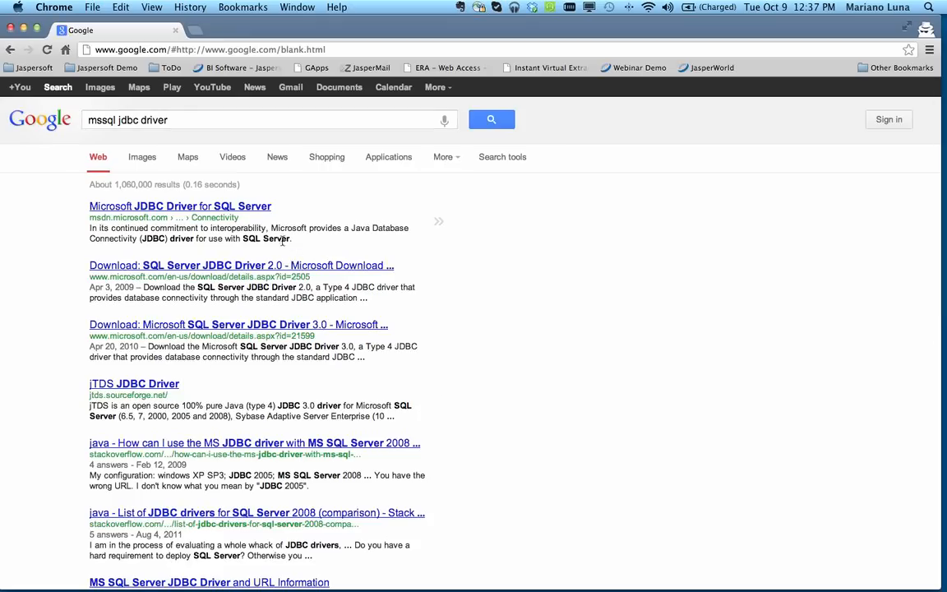
click(232, 205)
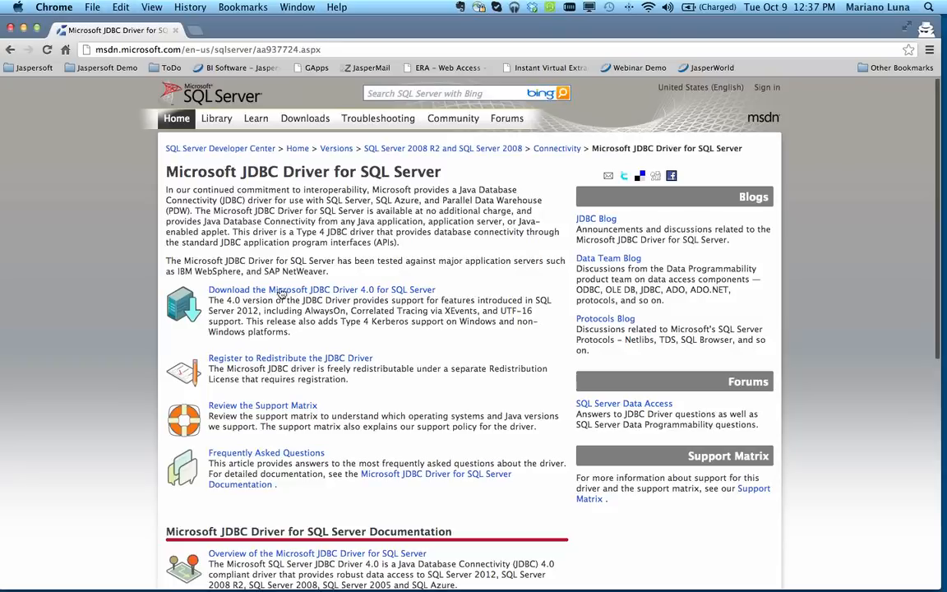
click(337, 290)
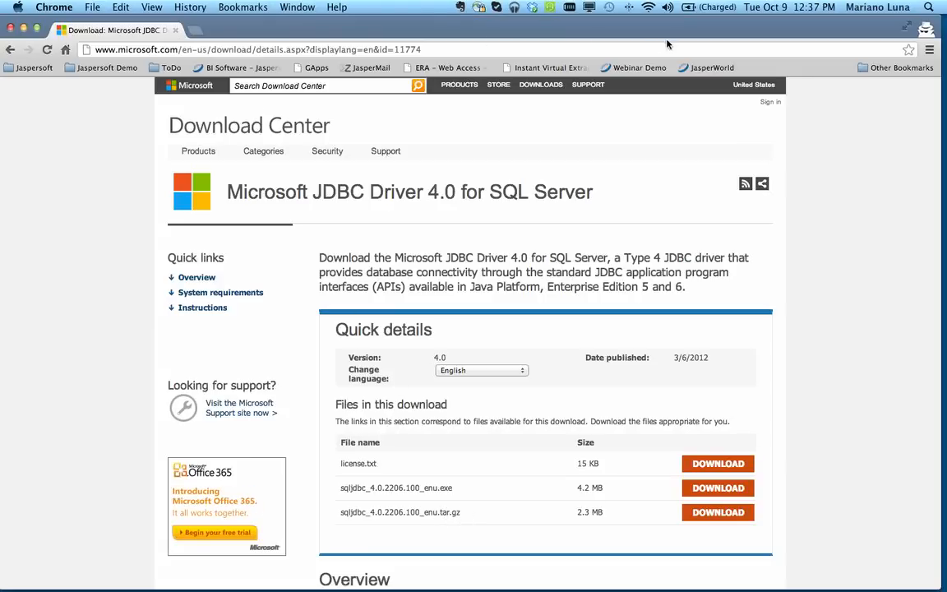
click(24, 30)
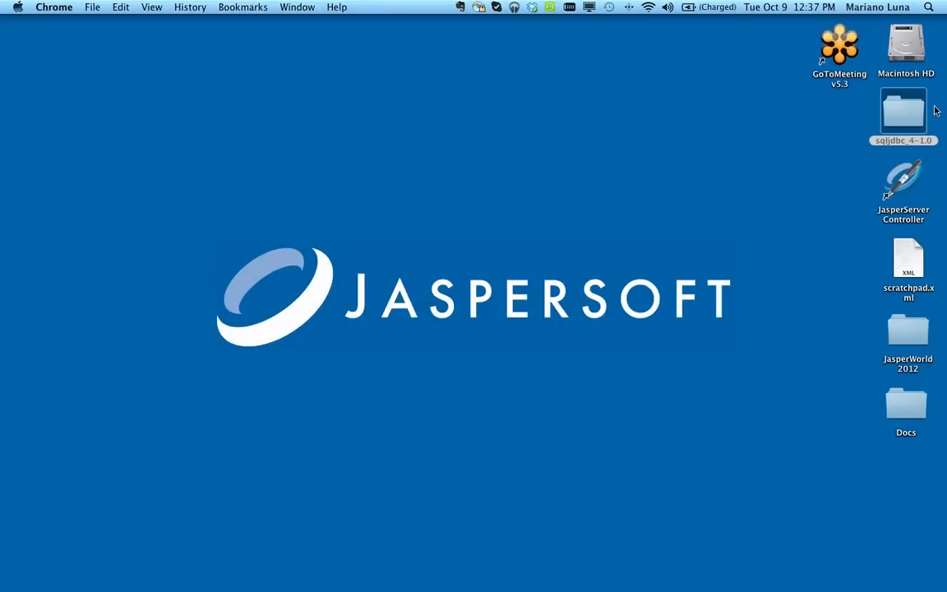
Open the sqljdbc_4-1.0 desktop folder and look at sqljdbc.jar and sqljdbc4.jar inside its enu subfolder.
double_click(918, 143)
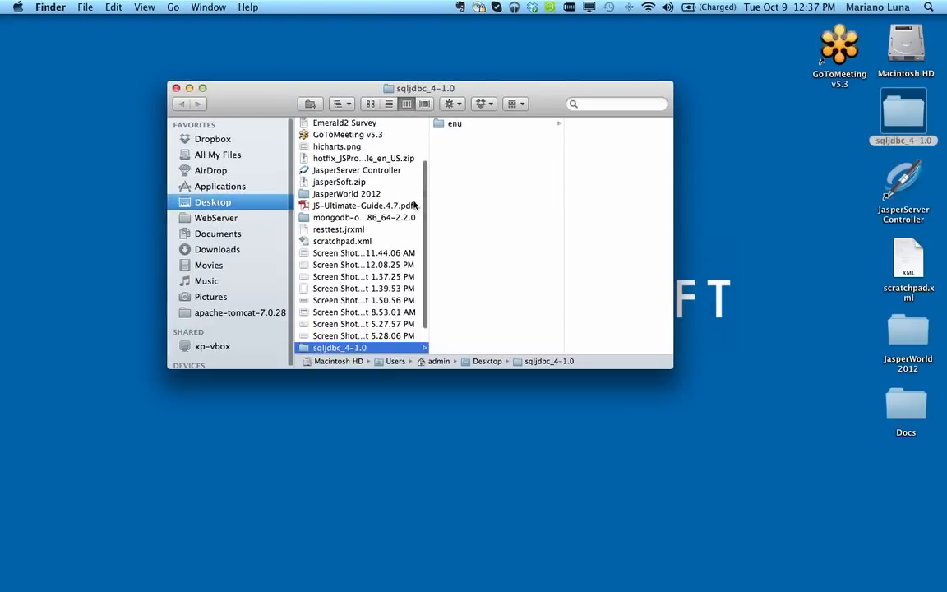
click(483, 125)
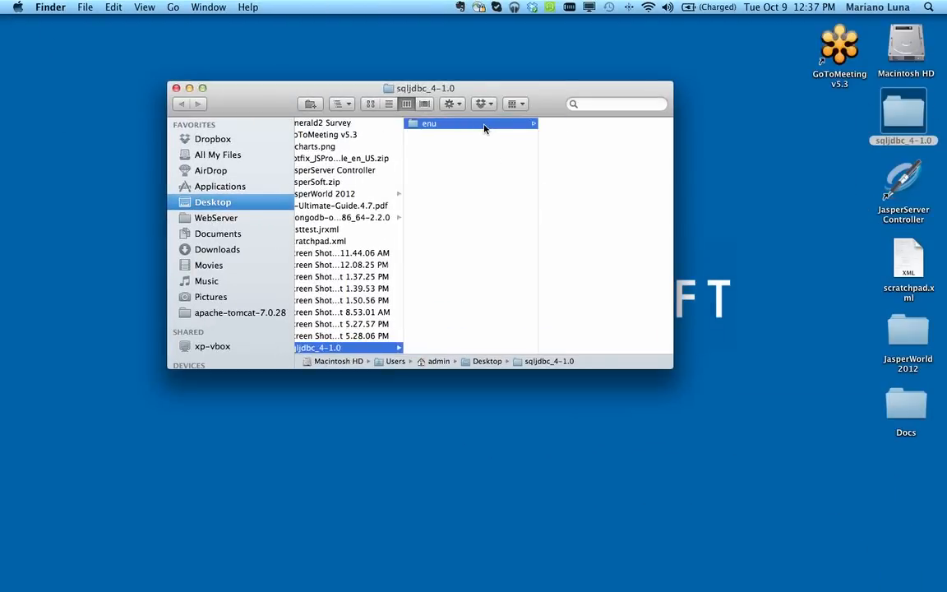
click(575, 183)
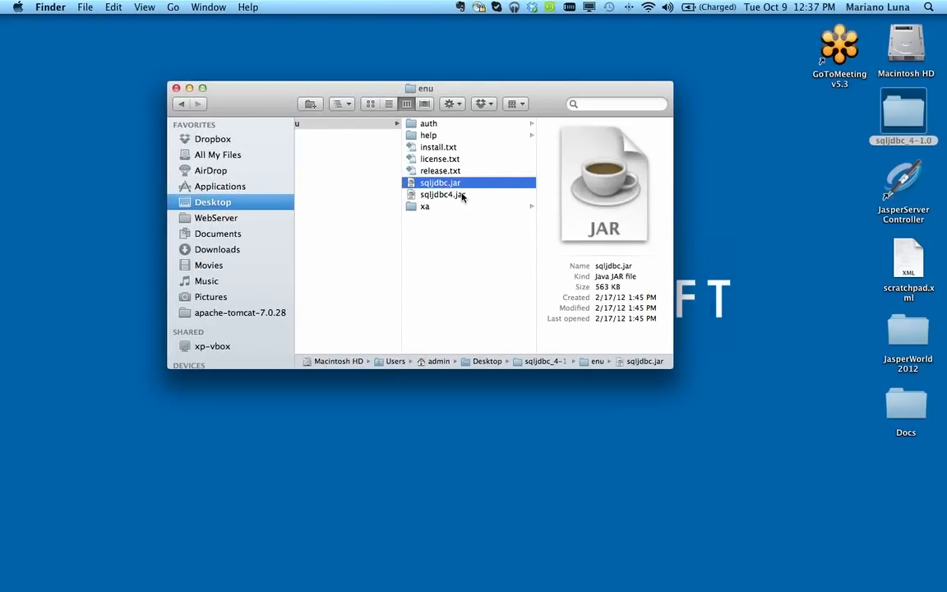
click(459, 194)
click(461, 184)
click(464, 196)
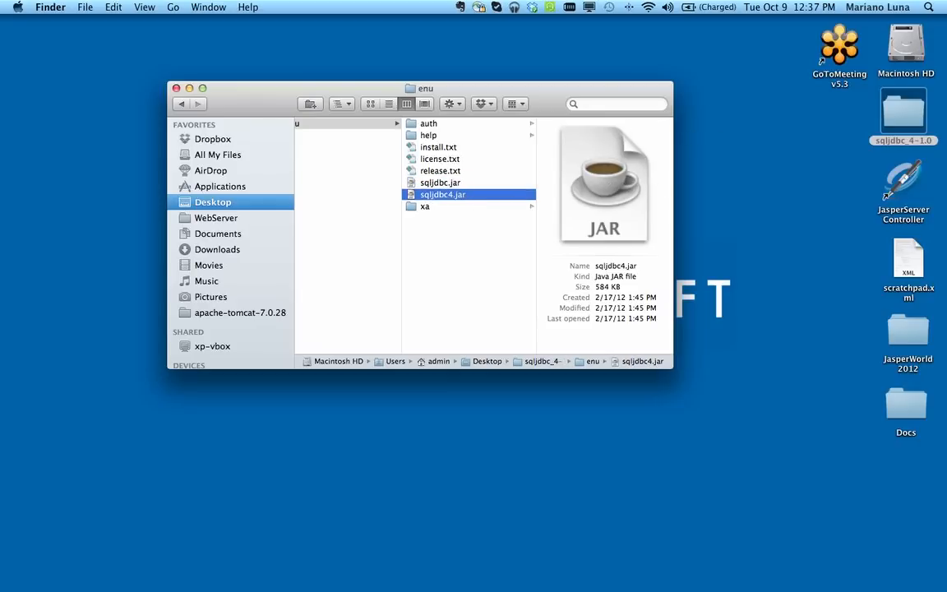
key(super+Tab)
key(super+Tab)
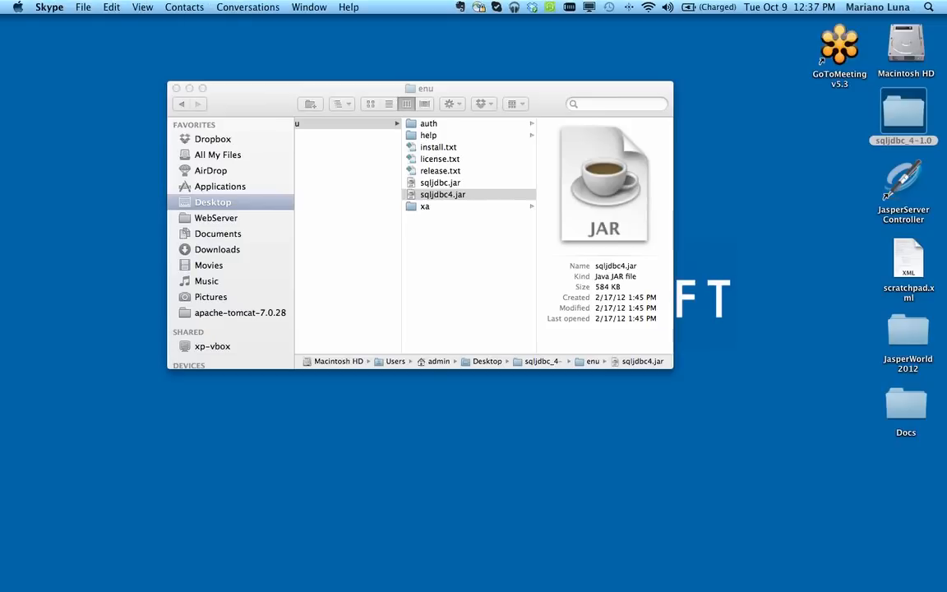
key(super+Tab)
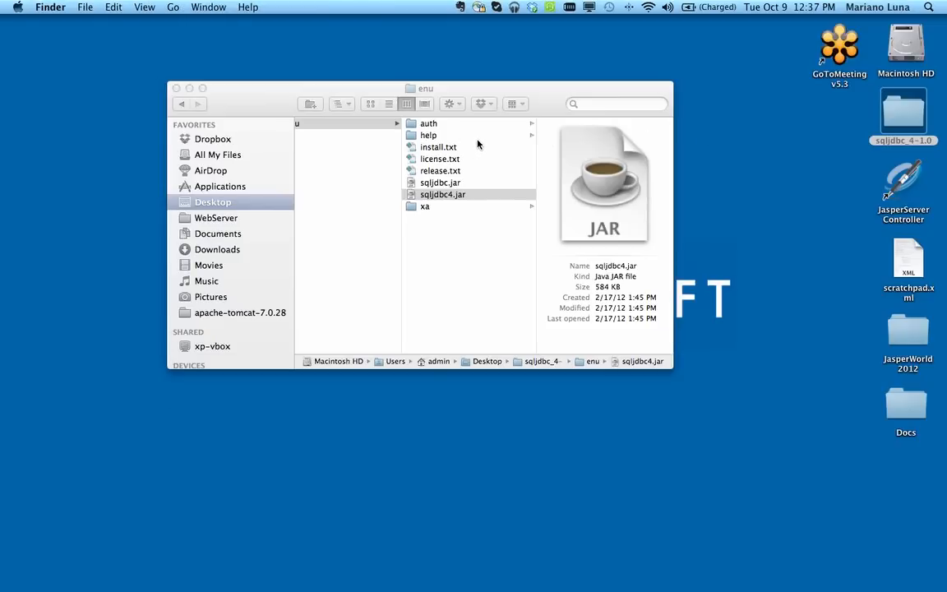
Open default.htm from the driver's help folder and bring its documentation up in Chrome.
click(484, 136)
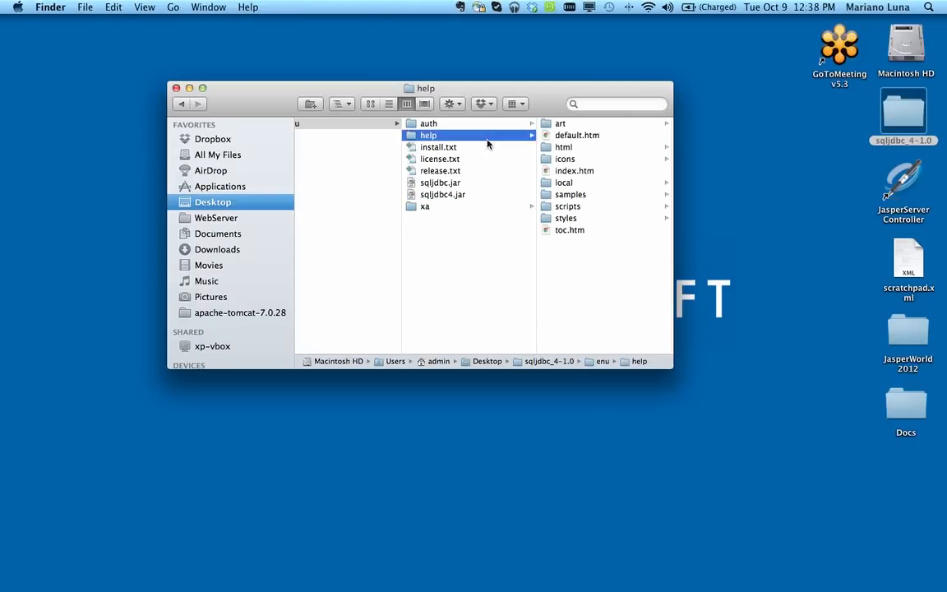
click(580, 138)
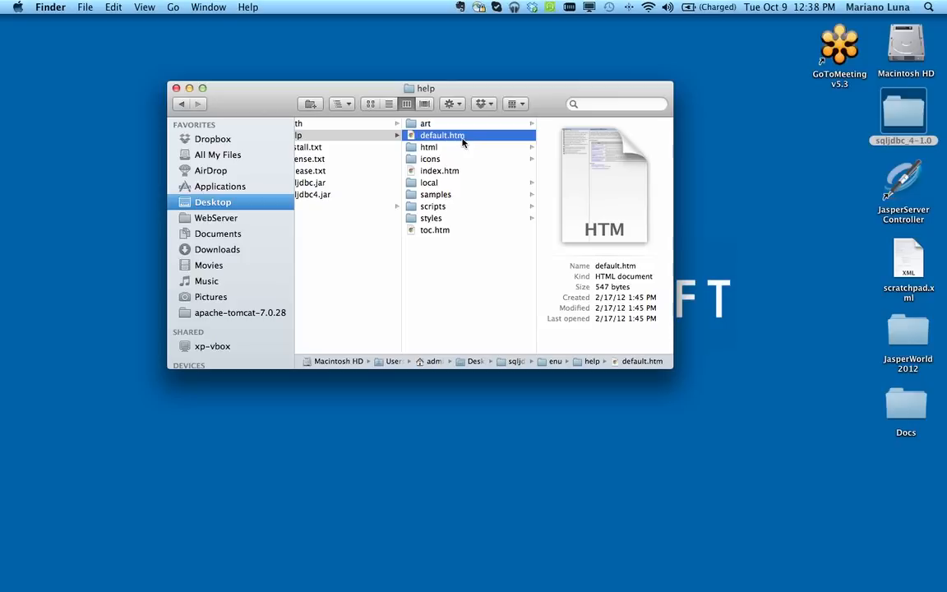
key(super+Tab)
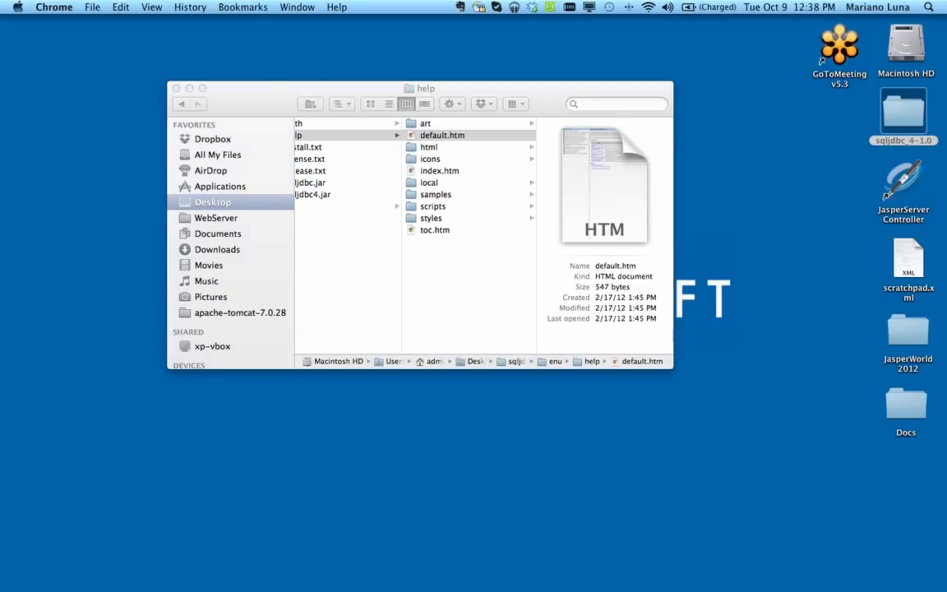
drag(946, 94, 762, 40)
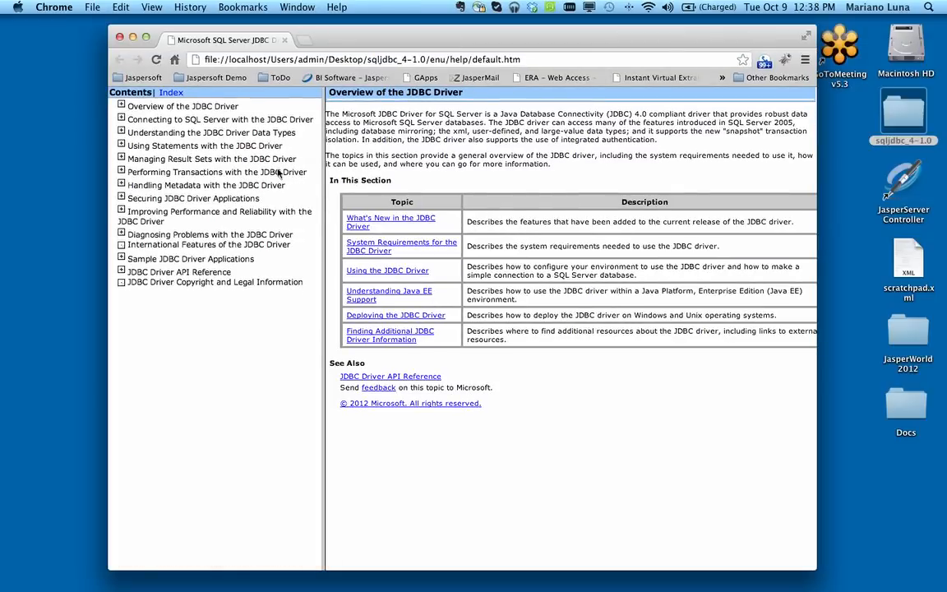
Read the System Requirements for the JDBC Driver topic, examining which Java Runtime Environment versions sqljdbc.jar and sqljdbc4.jar require.
click(168, 106)
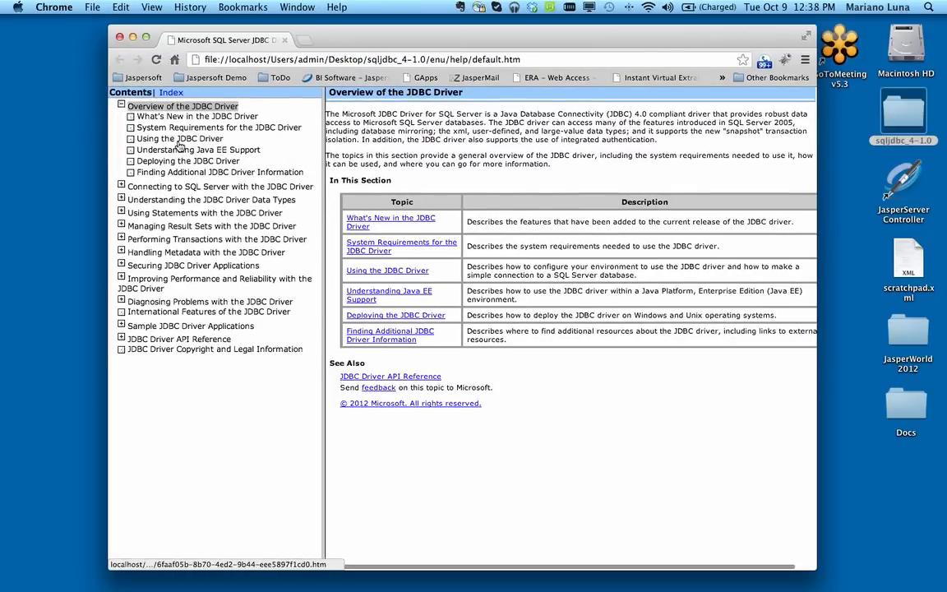
click(187, 127)
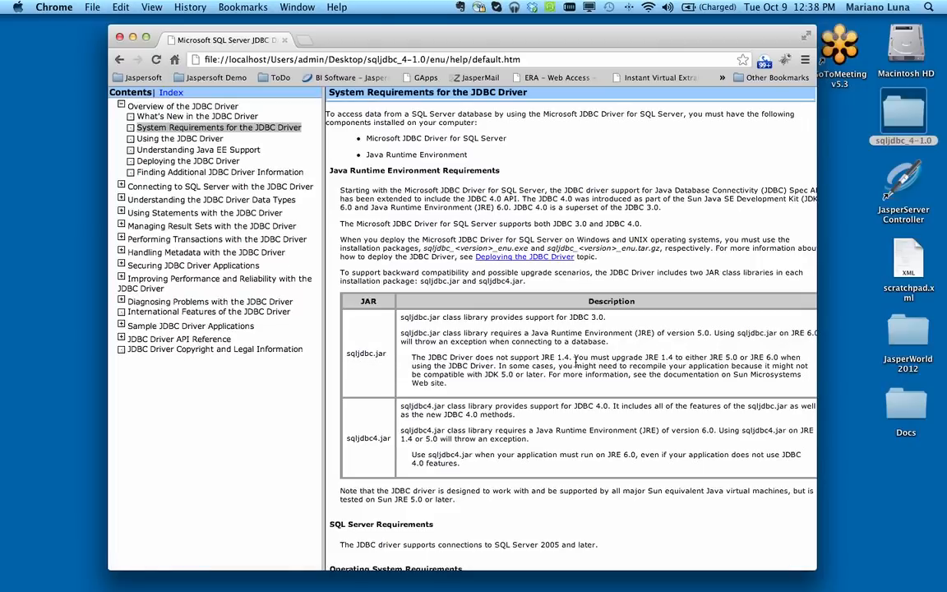
drag(709, 333, 533, 334)
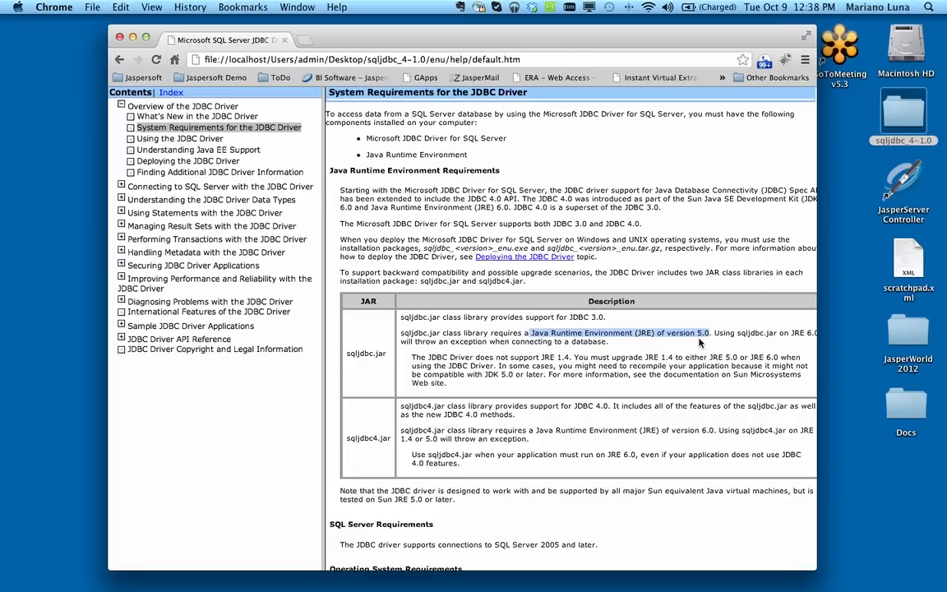
double_click(347, 440)
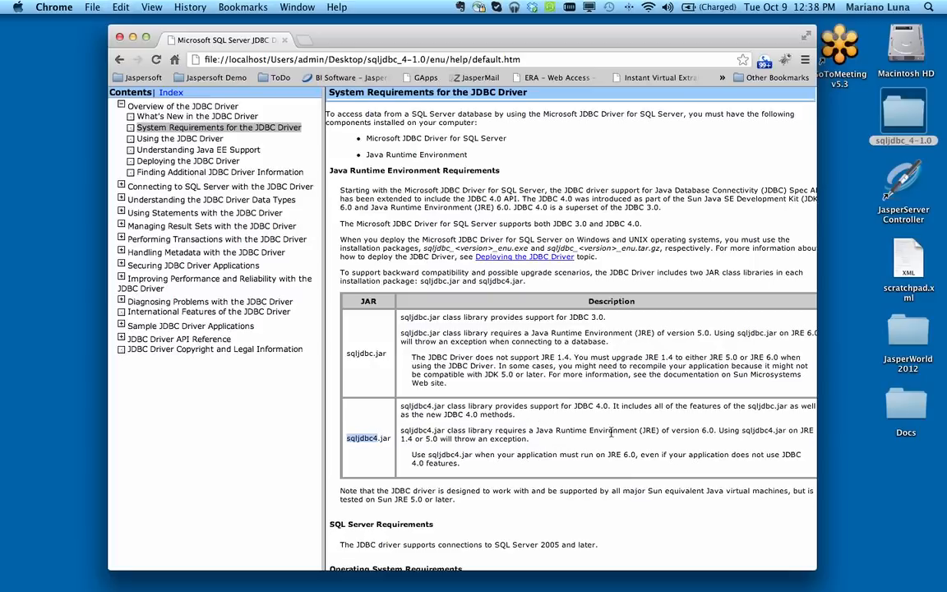
Check the JRE requirement of sqljdbc4.jar in the documentation, then run java -version in Terminal to read the installed Java version.
drag(716, 431, 537, 433)
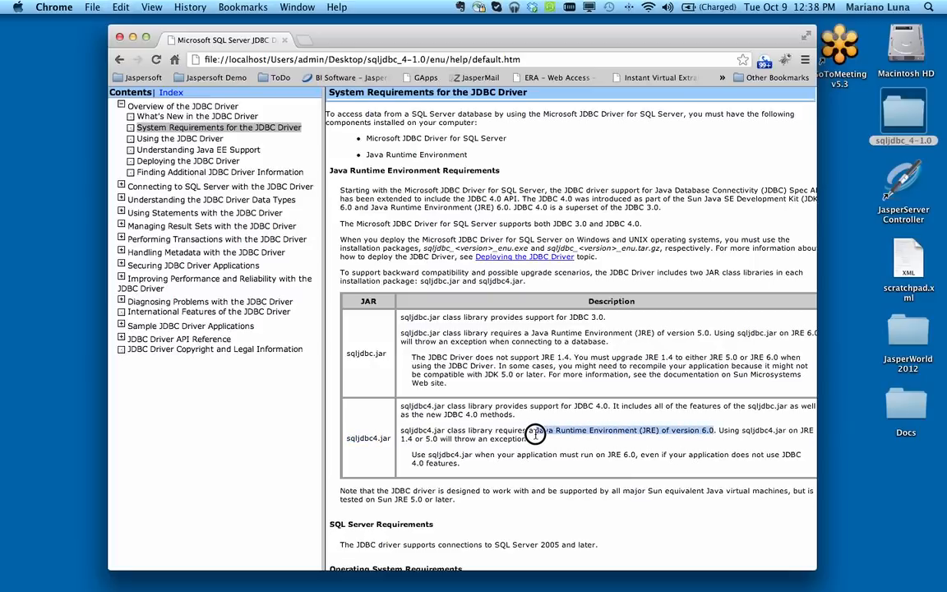
click(674, 442)
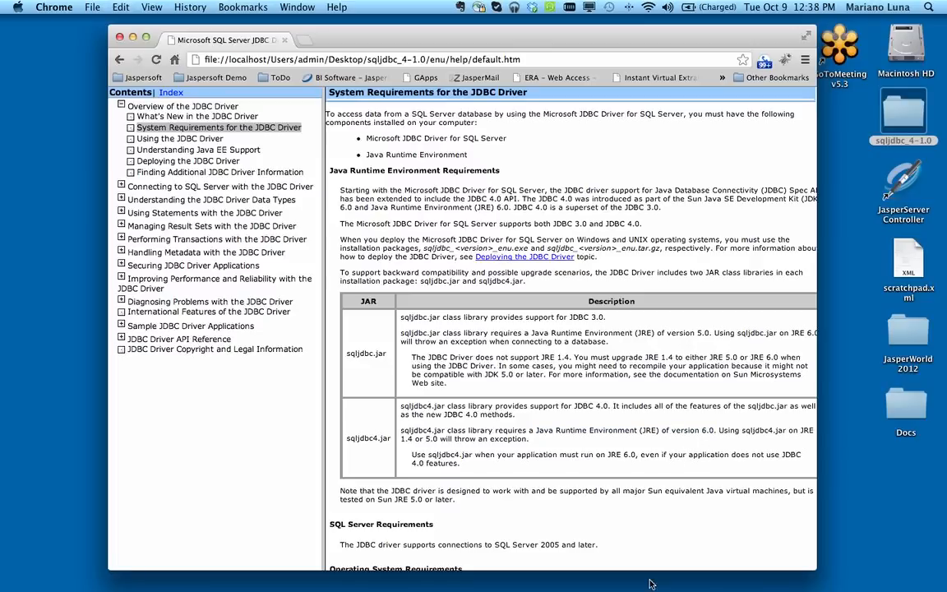
mouse_move(148, 580)
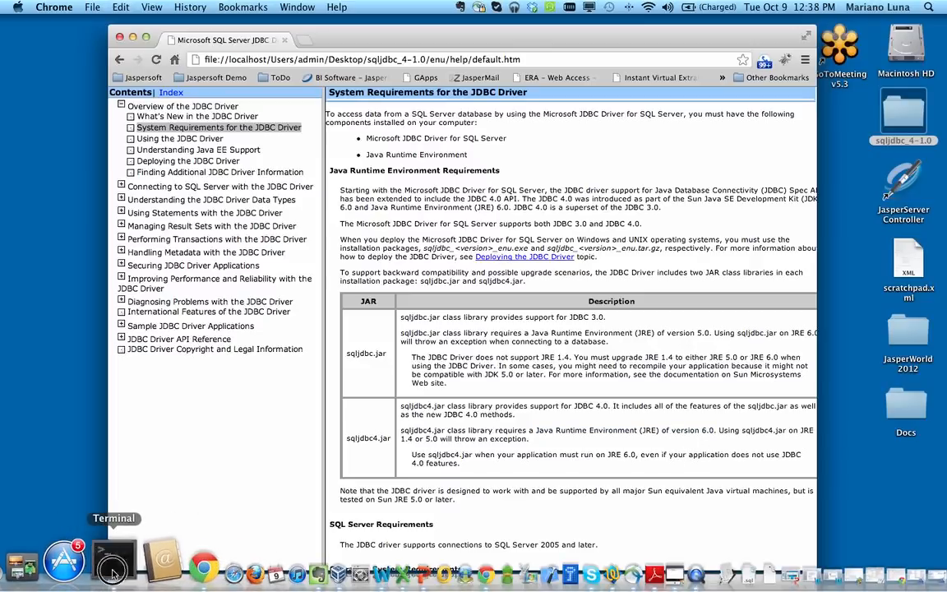
click(102, 568)
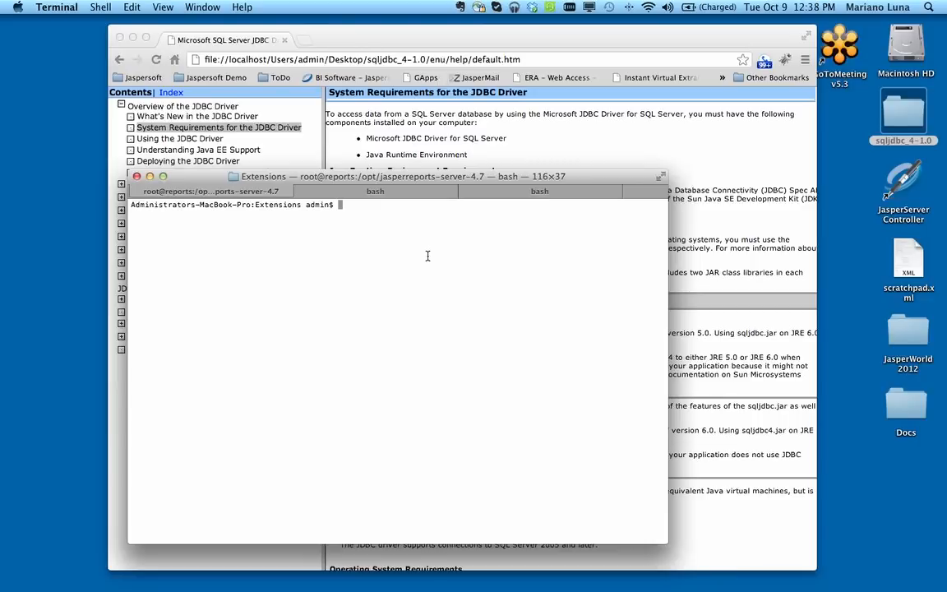
text(java -version)
key(Return)
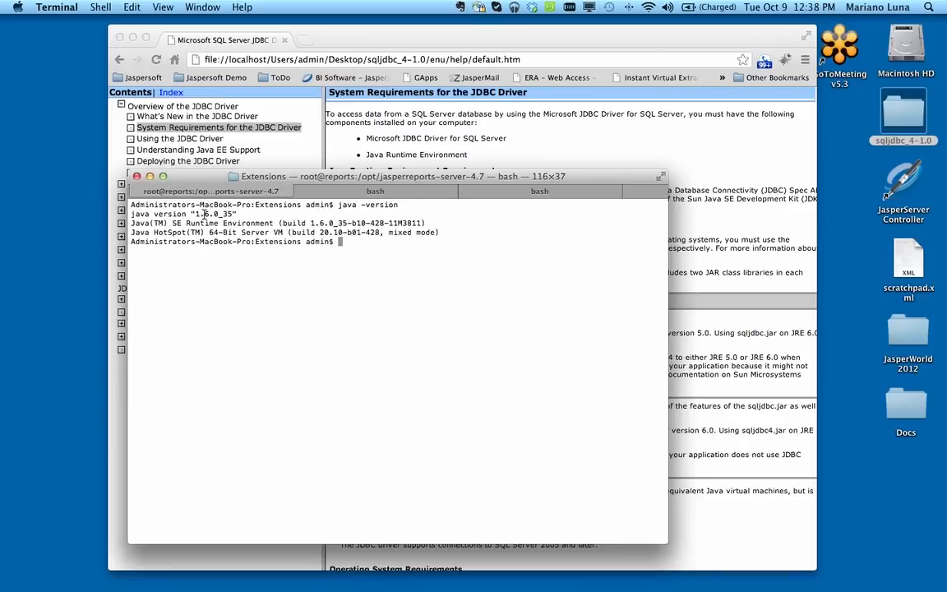
drag(292, 177, 562, 169)
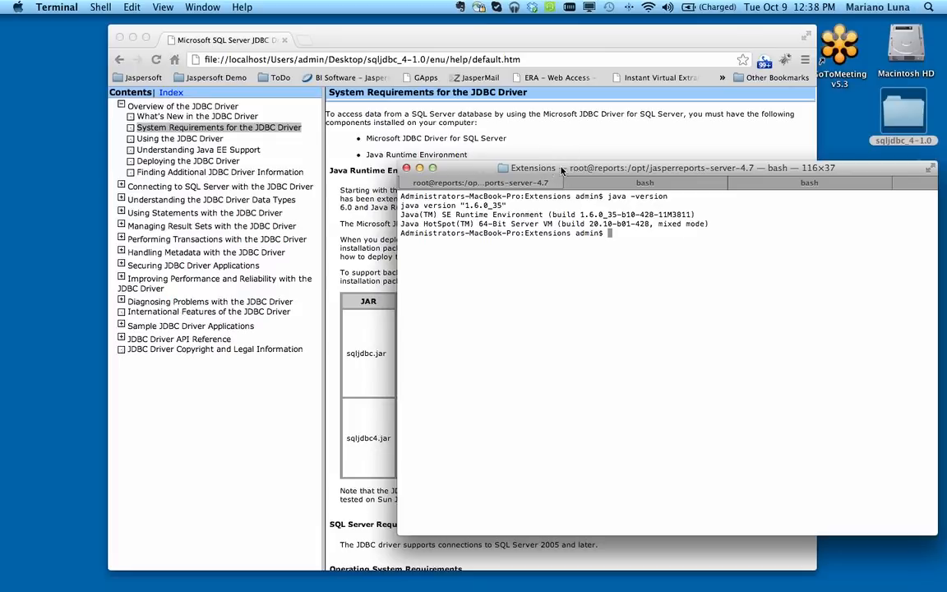
Close the driver documentation in Chrome and select sqljdbc4.jar in the driver's enu folder in Finder.
click(437, 41)
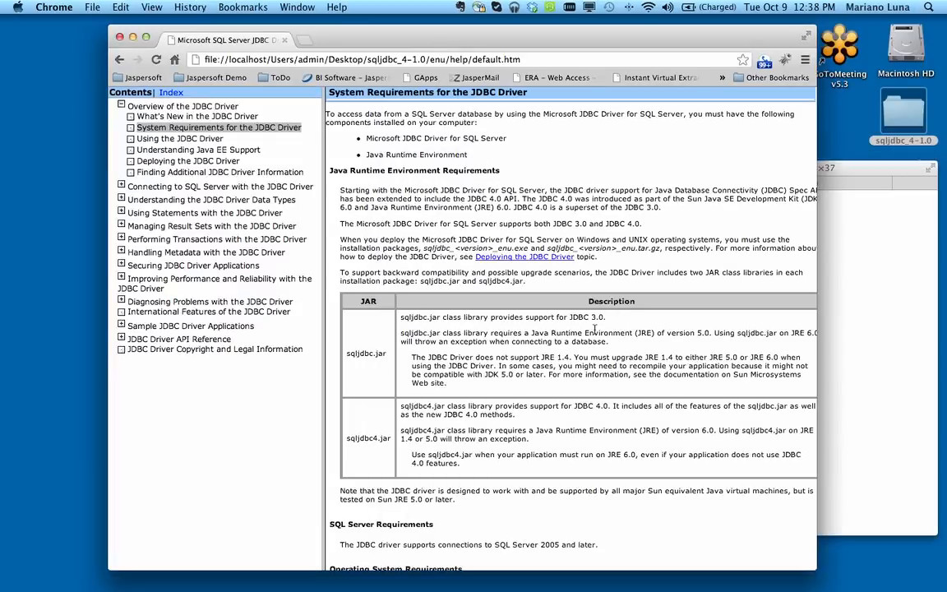
double_click(366, 439)
click(119, 37)
drag(470, 93, 346, 88)
scroll(263, 194, left, 5)
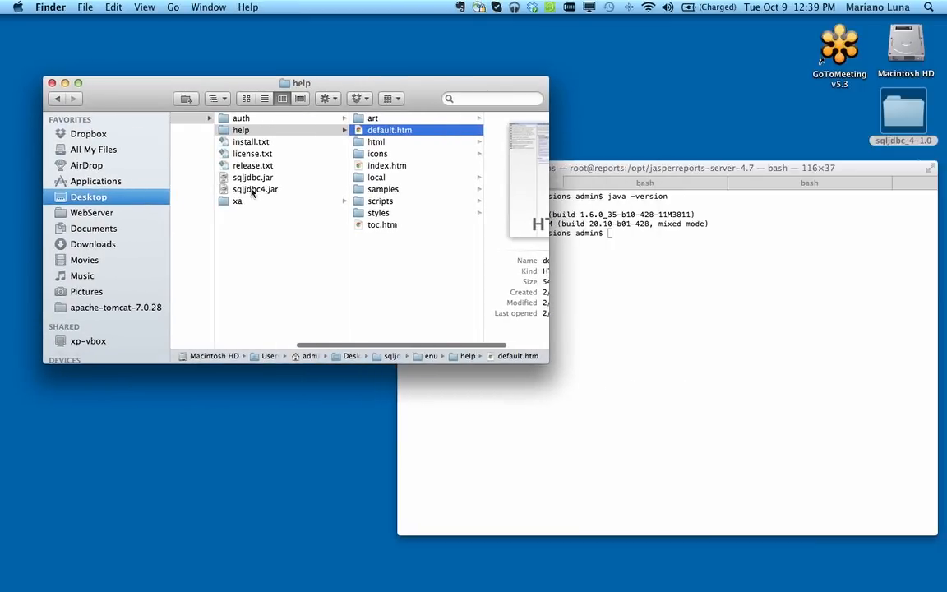
click(253, 190)
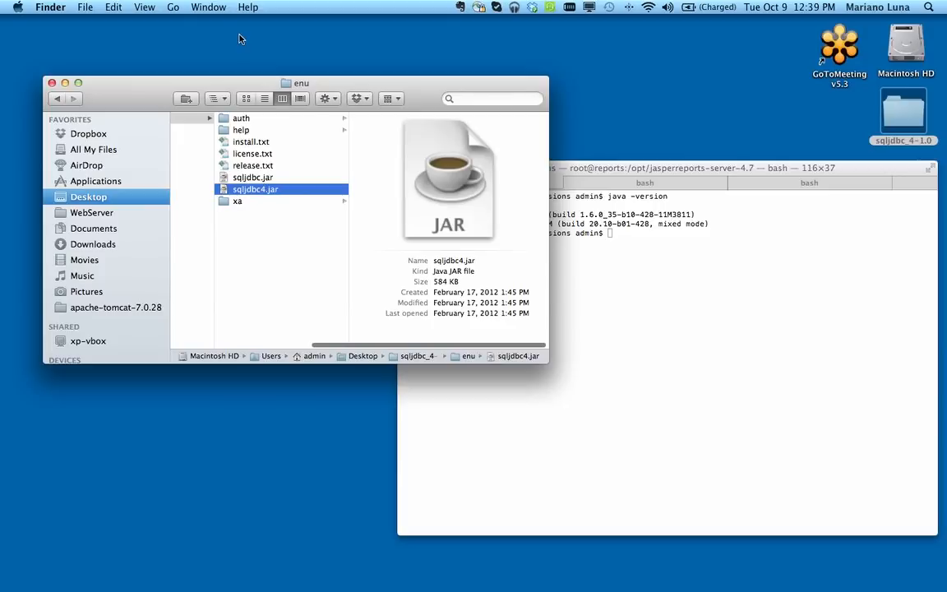
Bring up the apache-tomcat-7.0.28 folder in the other Finder window and find sqljdbc4.jar in its lib folder.
click(206, 8)
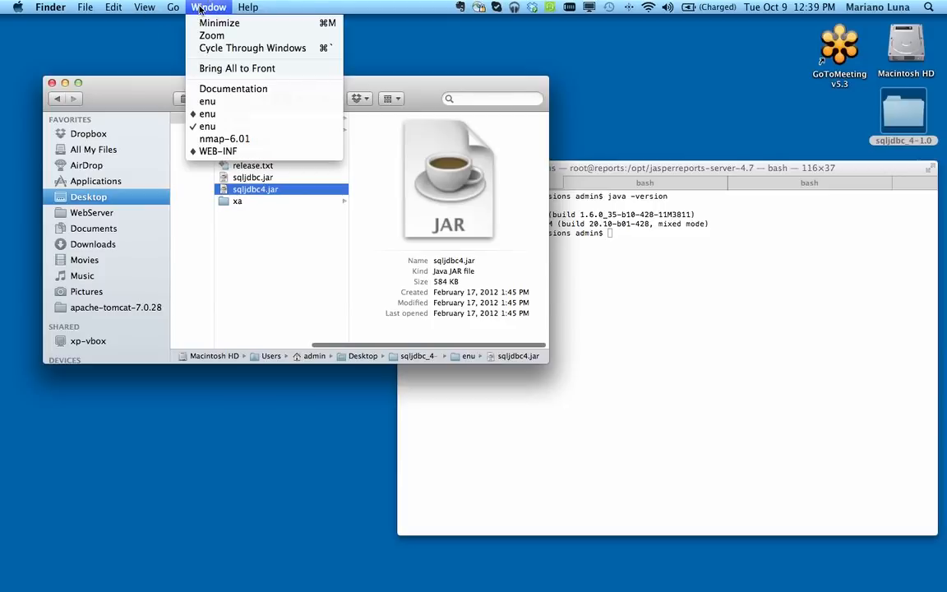
click(232, 152)
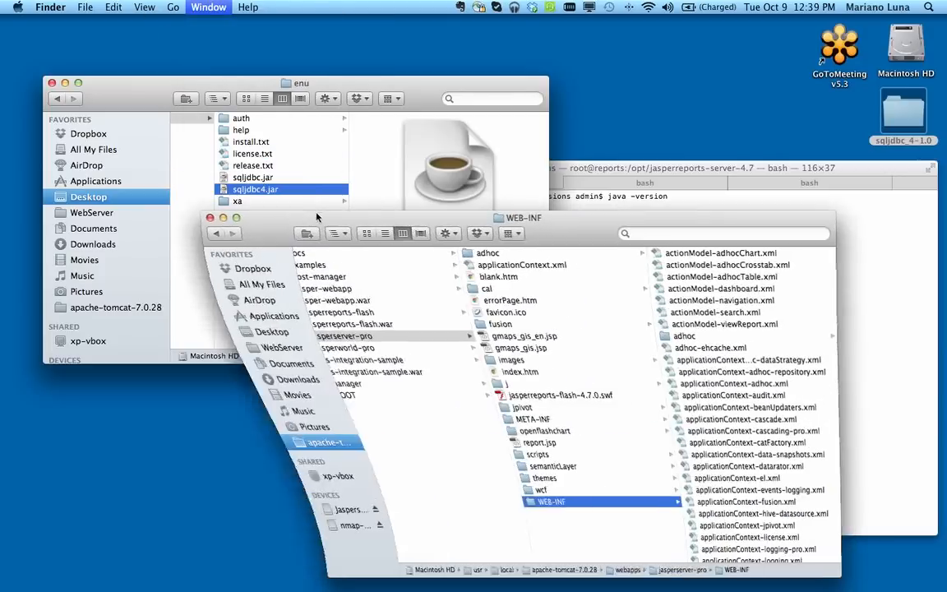
click(246, 448)
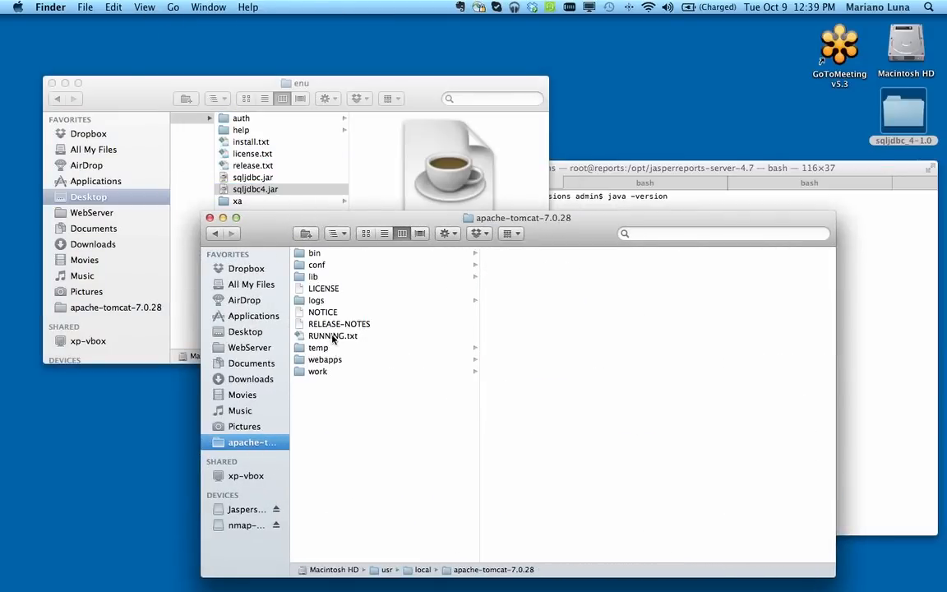
click(337, 276)
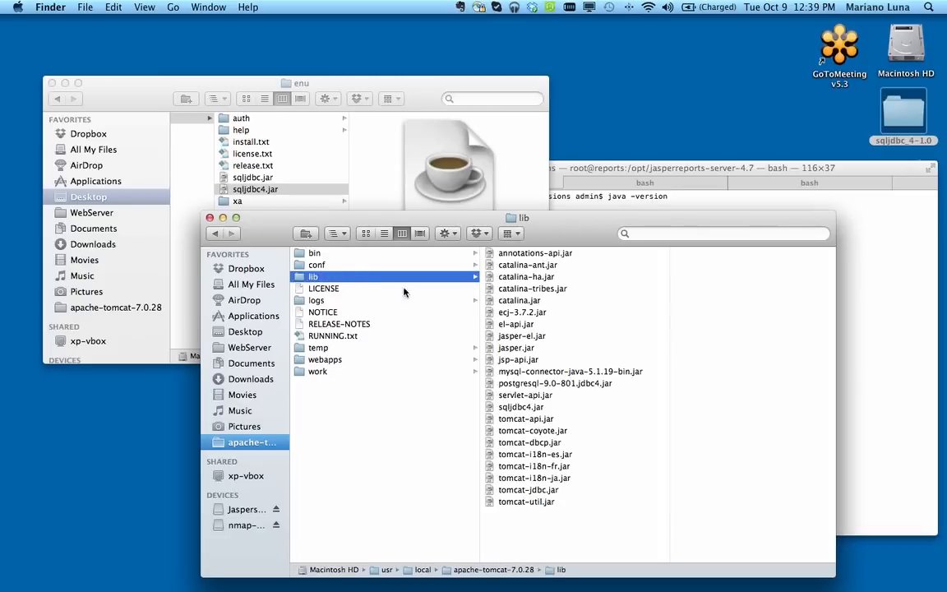
click(534, 407)
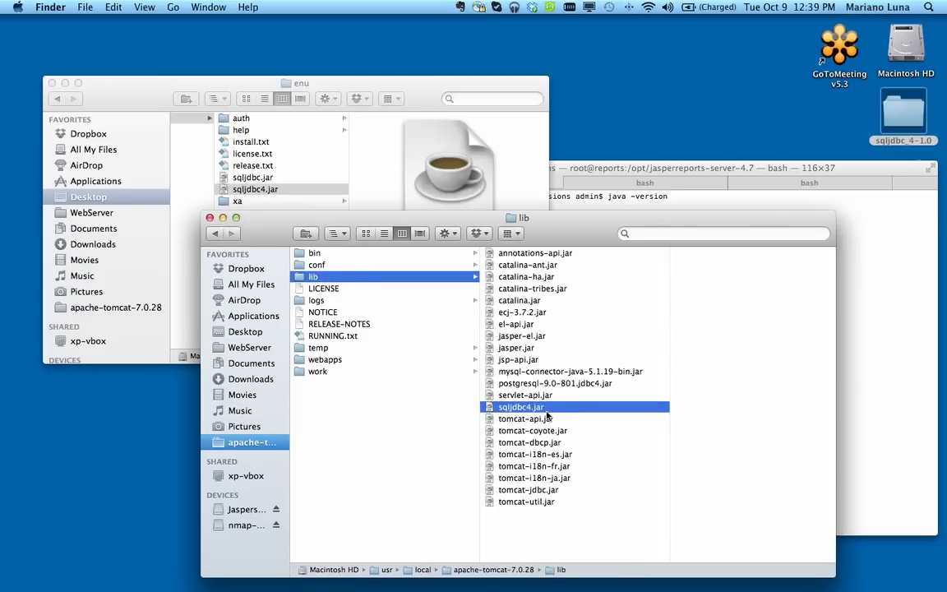
Browse Tomcat's webapps folder down to jasperserver-pro and its WEB-INF folder.
click(333, 359)
click(526, 336)
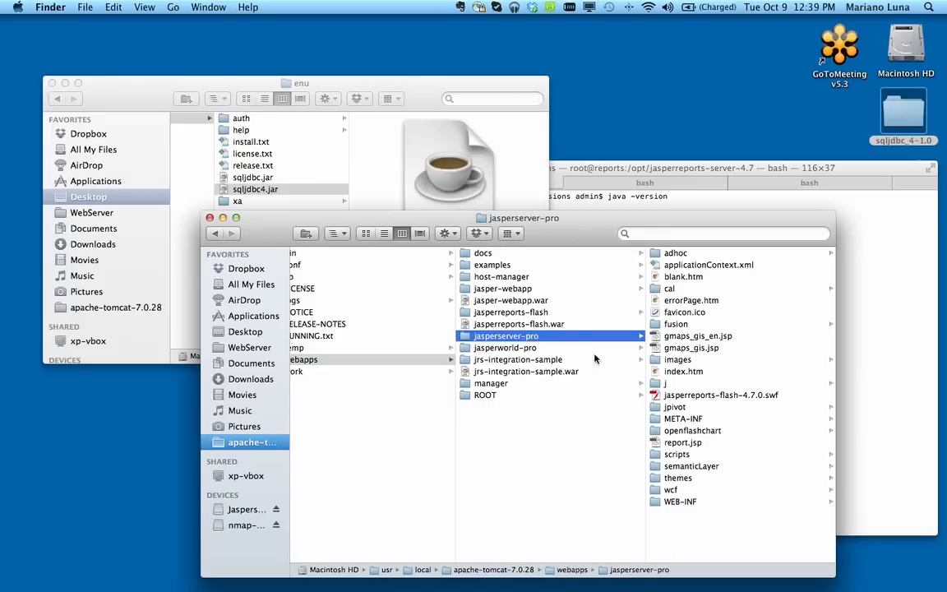
click(679, 501)
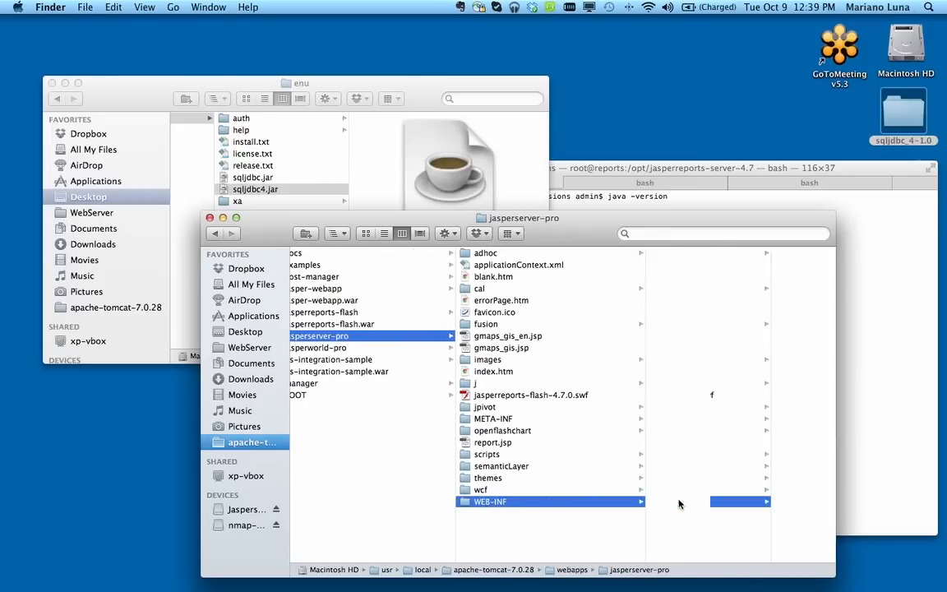
scroll(361, 385, left, 5)
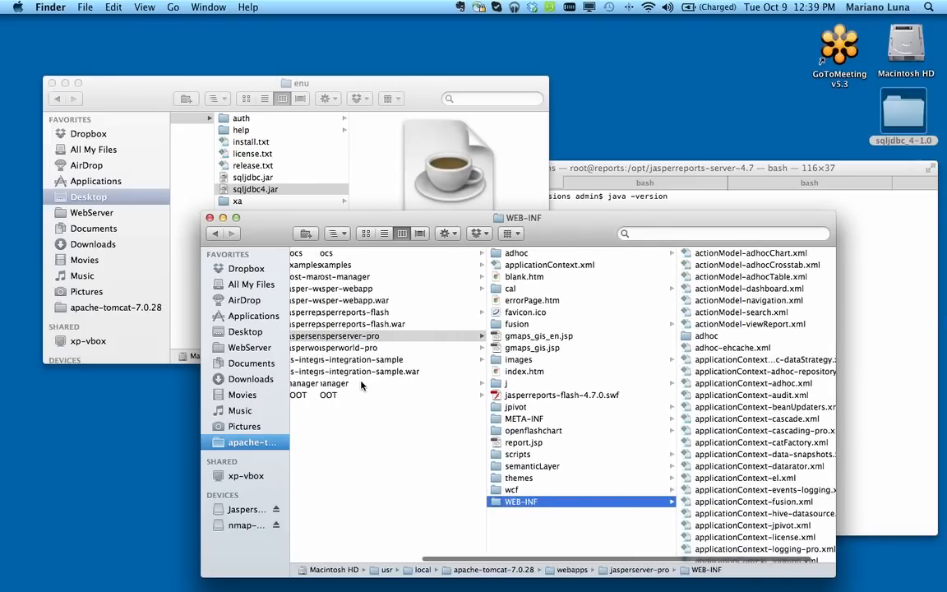
scroll(361, 386, left, 3)
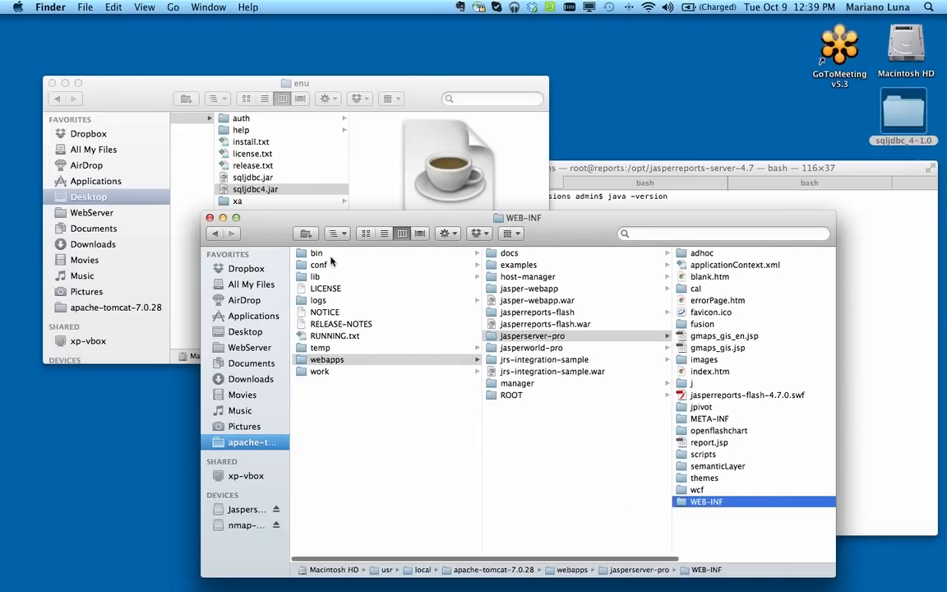
Return to Tomcat's lib folder, view the details of sqljdbc4.jar there and minimize that Finder window.
click(324, 278)
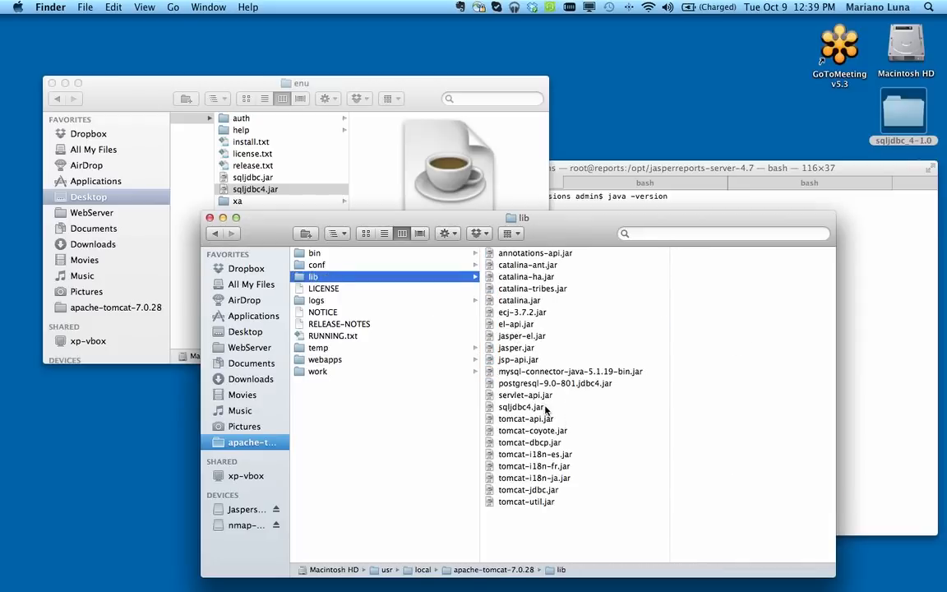
click(498, 408)
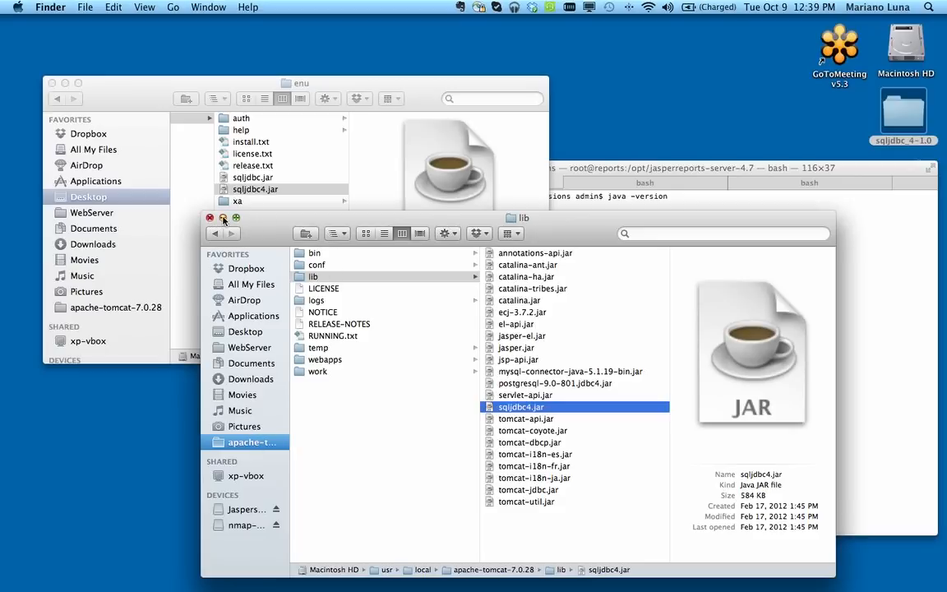
drag(280, 221, 285, 185)
click(228, 182)
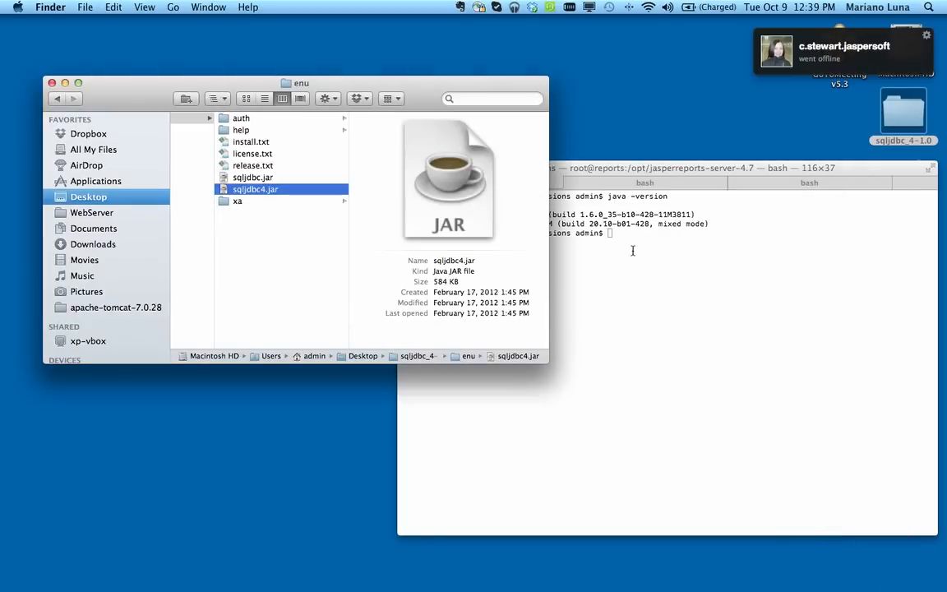
Minimize the enu folder window, switch to Chrome and open the bookmarked Jaspersoft: Org 1 login page.
drag(726, 169, 644, 205)
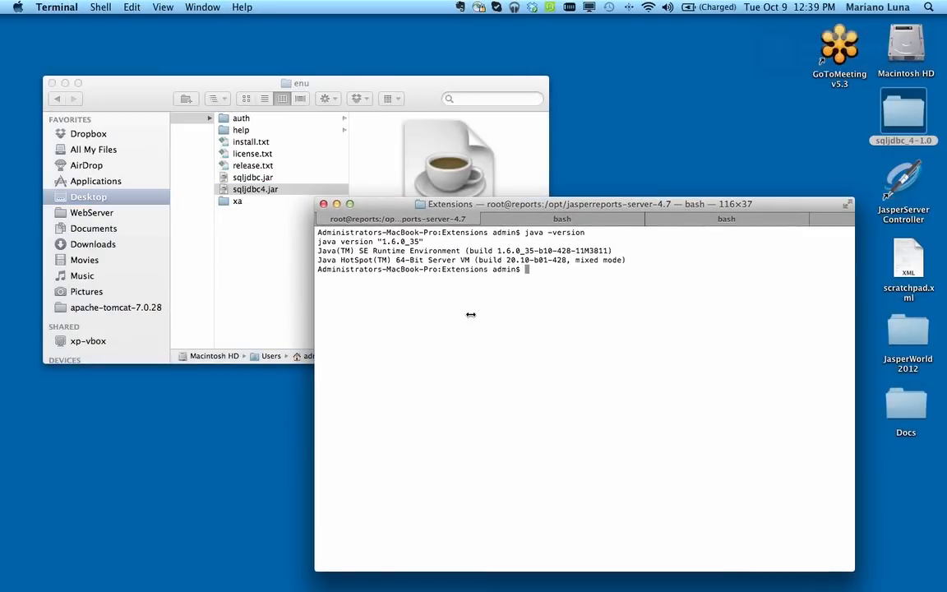
mouse_move(24, 578)
click(65, 83)
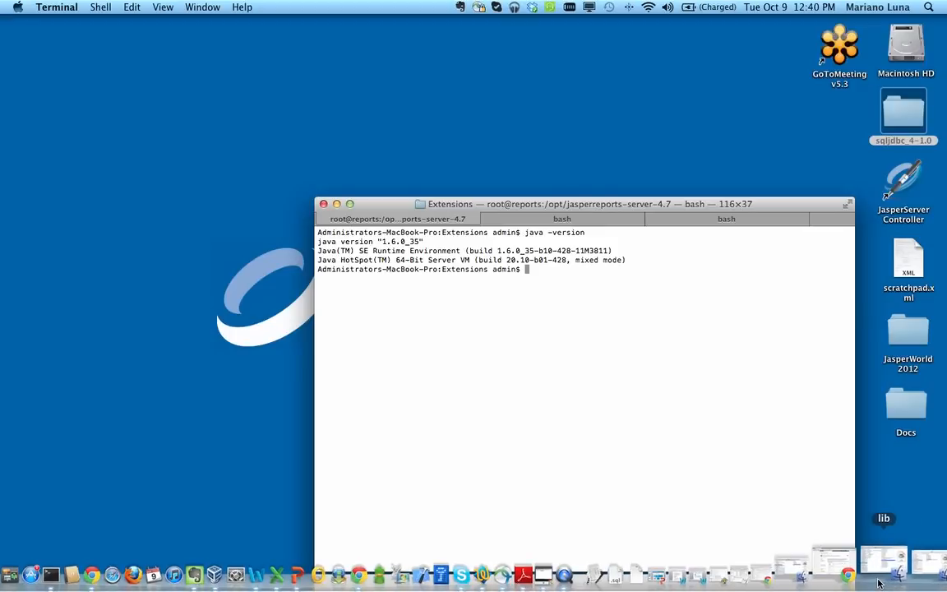
click(834, 569)
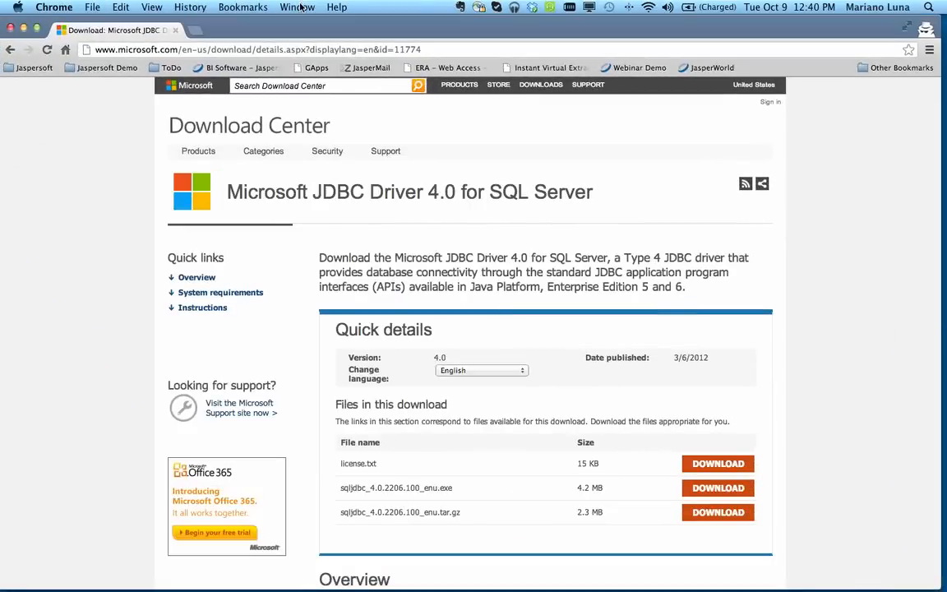
click(111, 70)
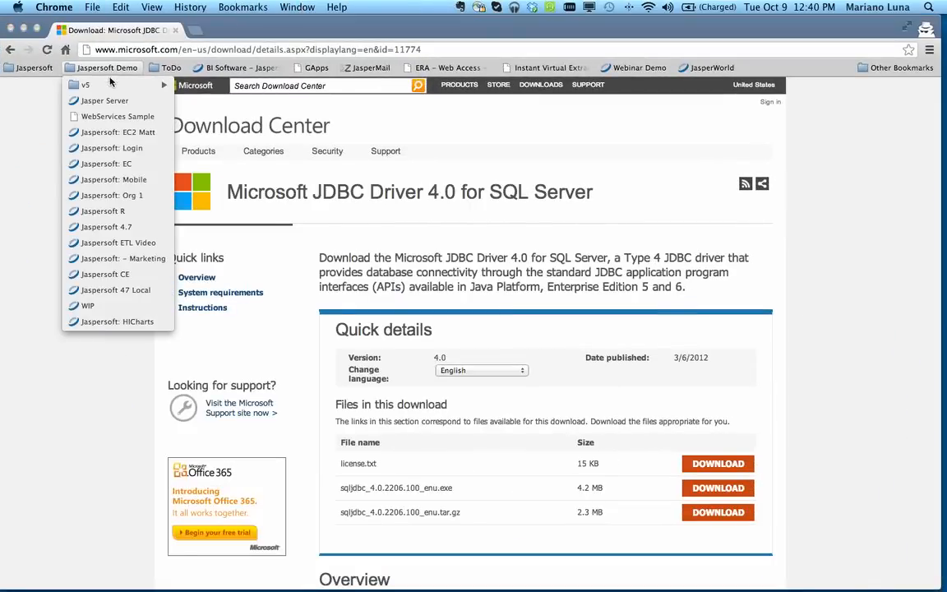
click(109, 195)
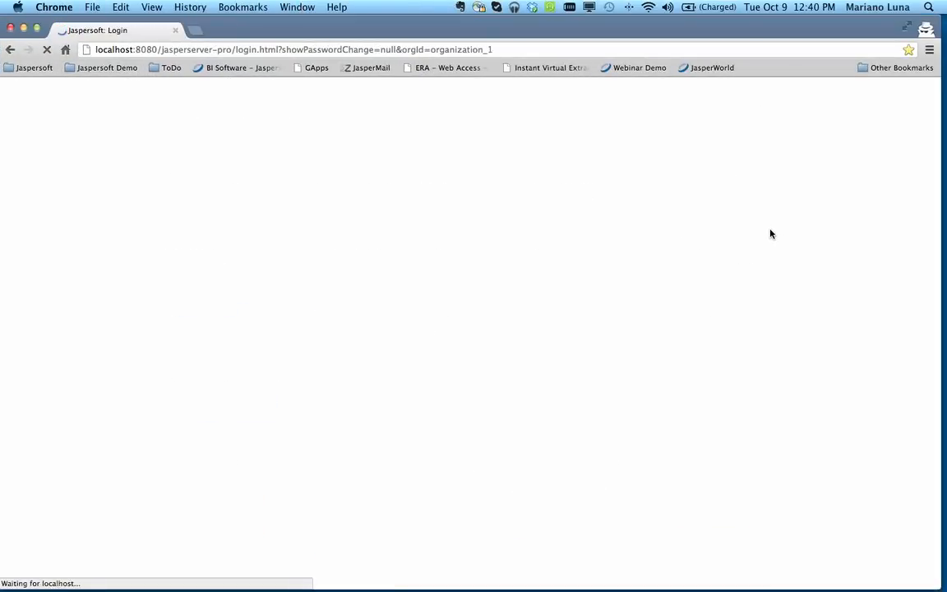
Log in to JasperReports Server with the user ID jasperadmin and the account password.
text(jaspe)
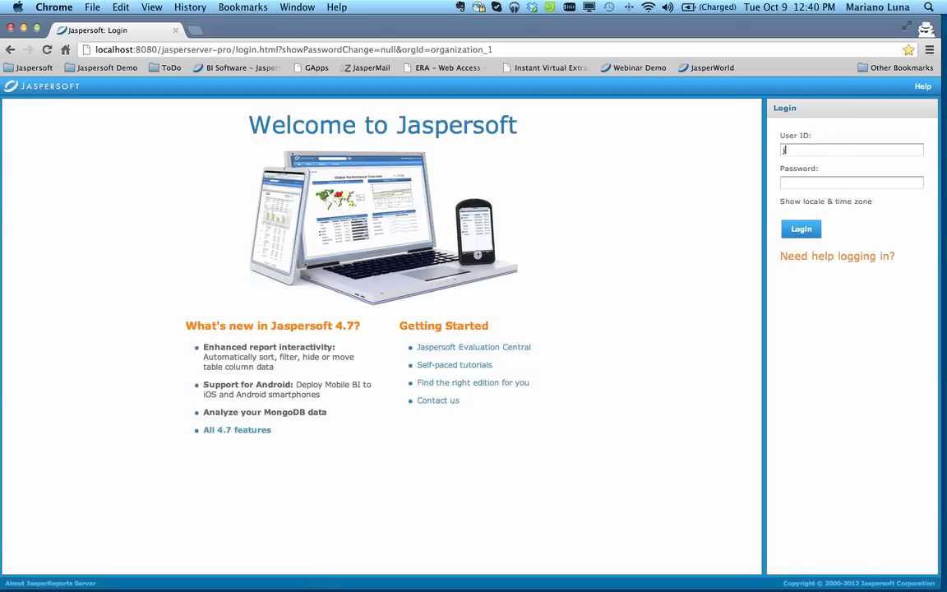
text(radmin)
key(Tab)
click(802, 228)
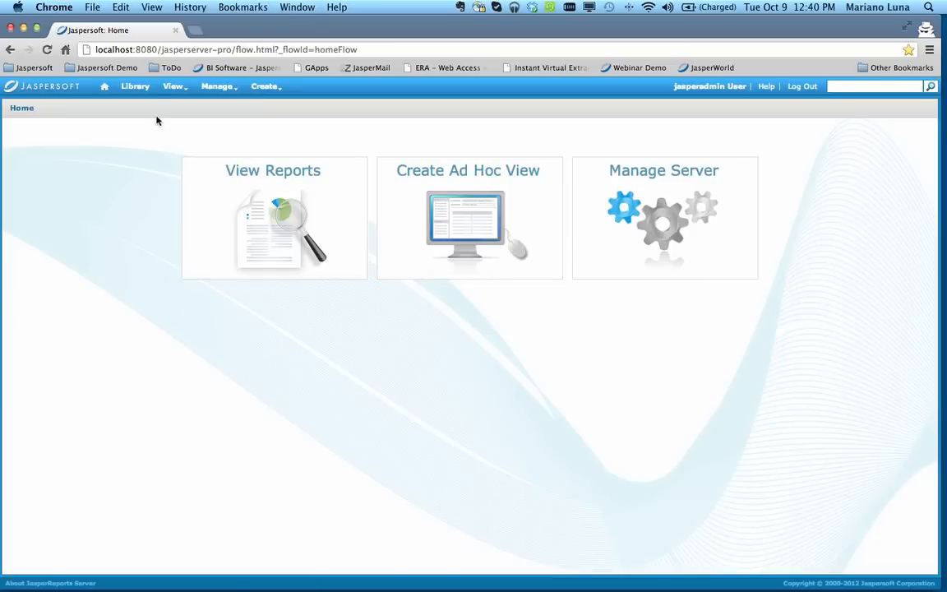
Open the server repository and display the contents of the Data Sources folder under Organization.
mouse_move(175, 87)
click(186, 120)
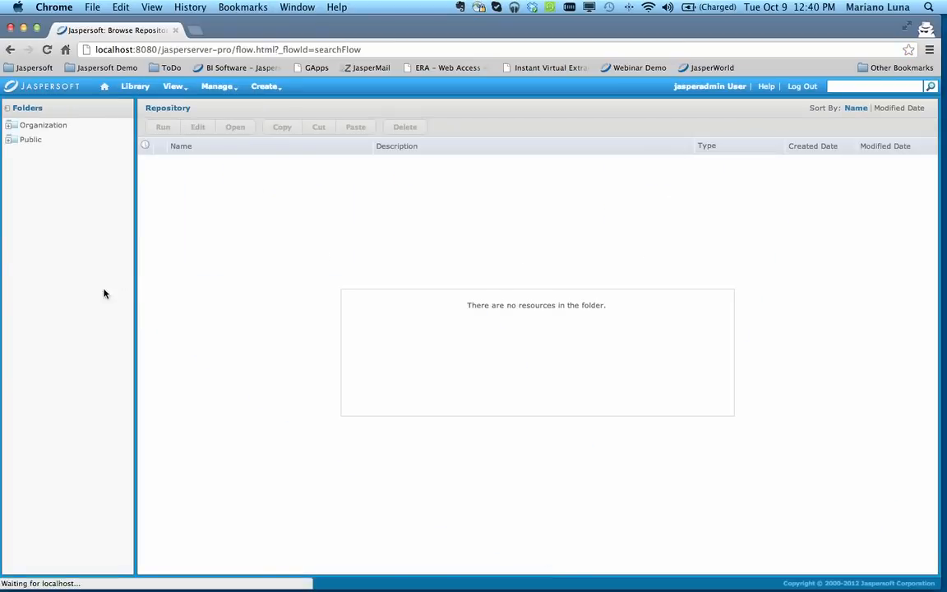
click(11, 126)
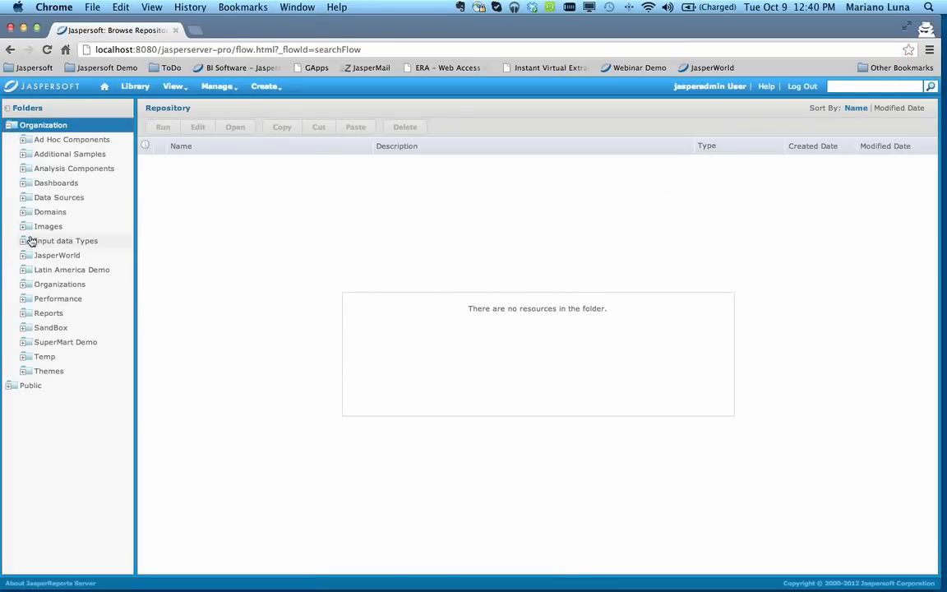
click(41, 199)
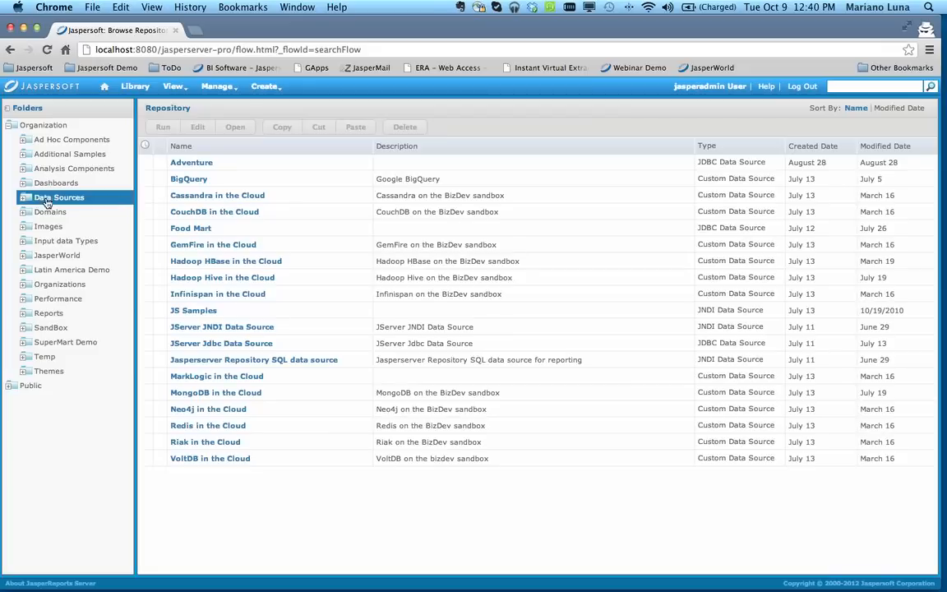
Start adding a Data Source resource to the Data Sources folder and place the cursor in its Name field.
right_click(63, 199)
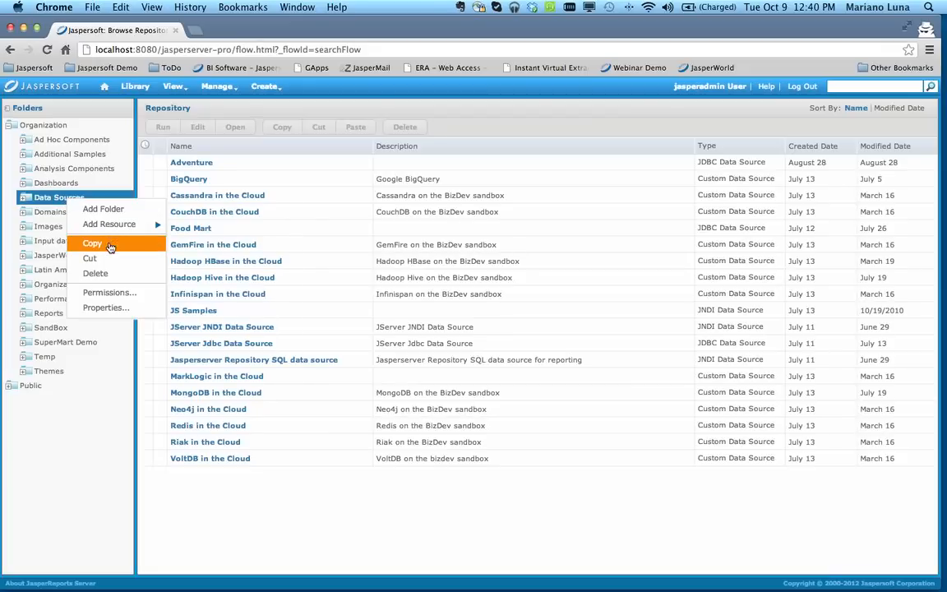
mouse_move(121, 226)
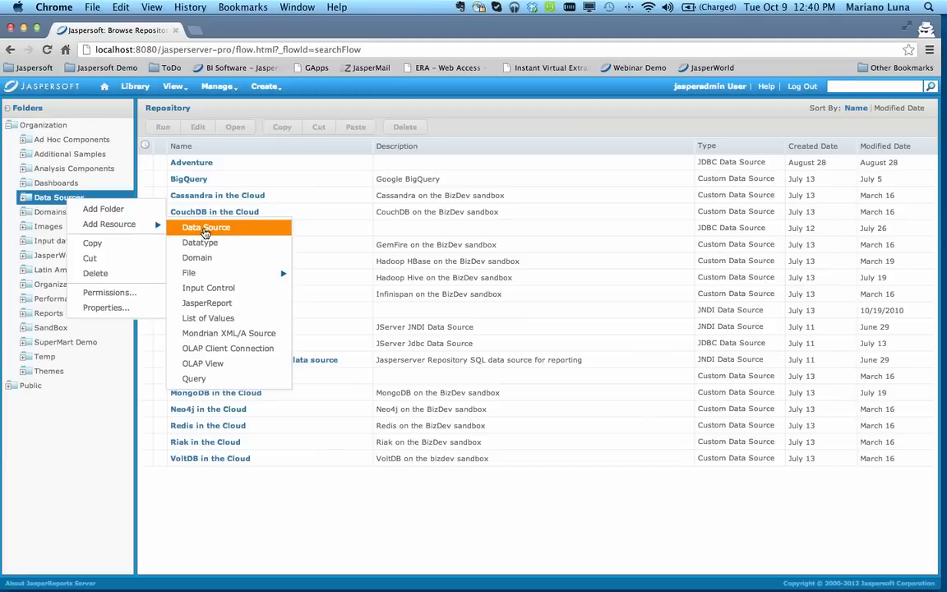
click(204, 230)
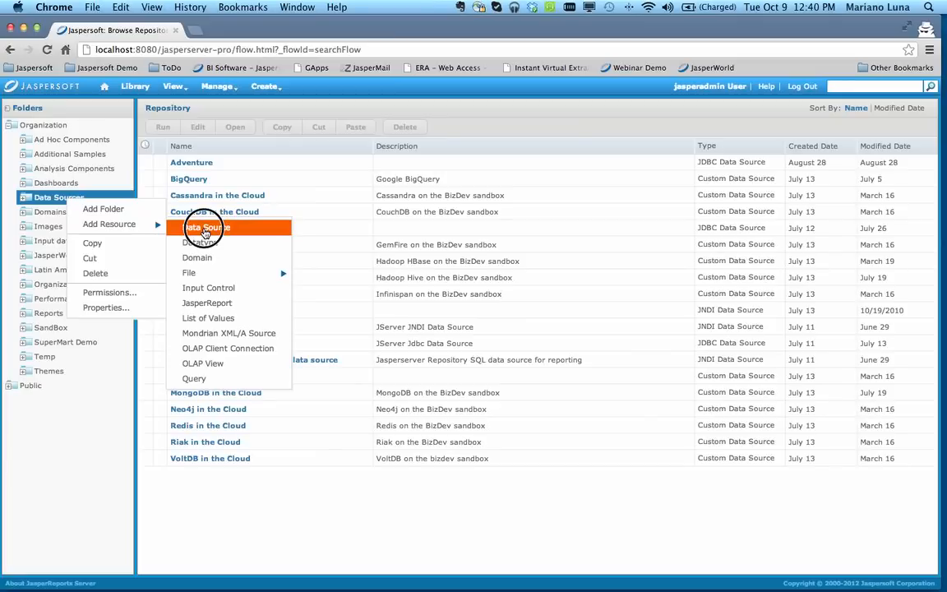
click(202, 216)
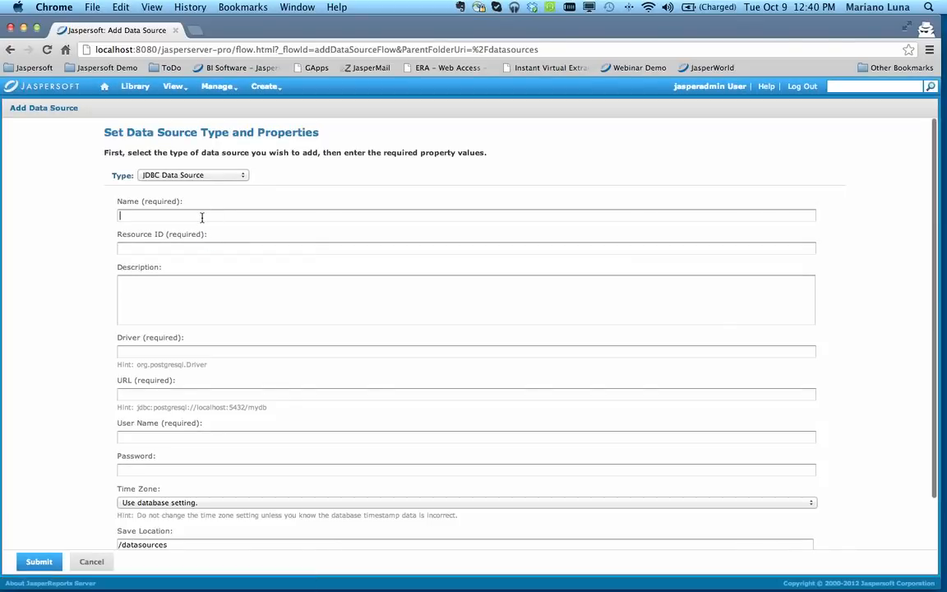
Name the data source MSSQL Server and set its driver to com.microsoft.sqlserver.jdbc.SQLServerDriver, taken from the Adobe Reader document.
text(M)
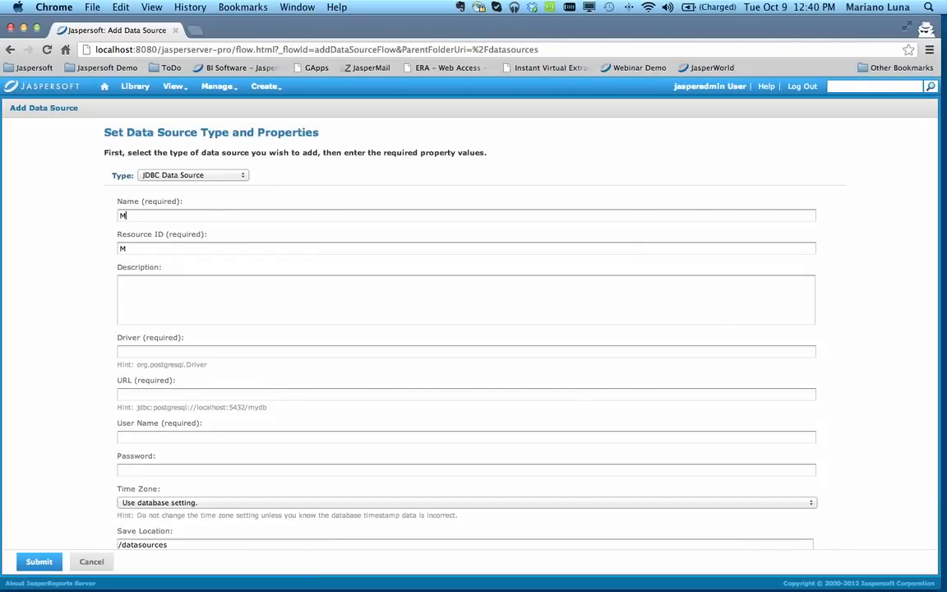
text(SSQL Server)
key(super+Tab)
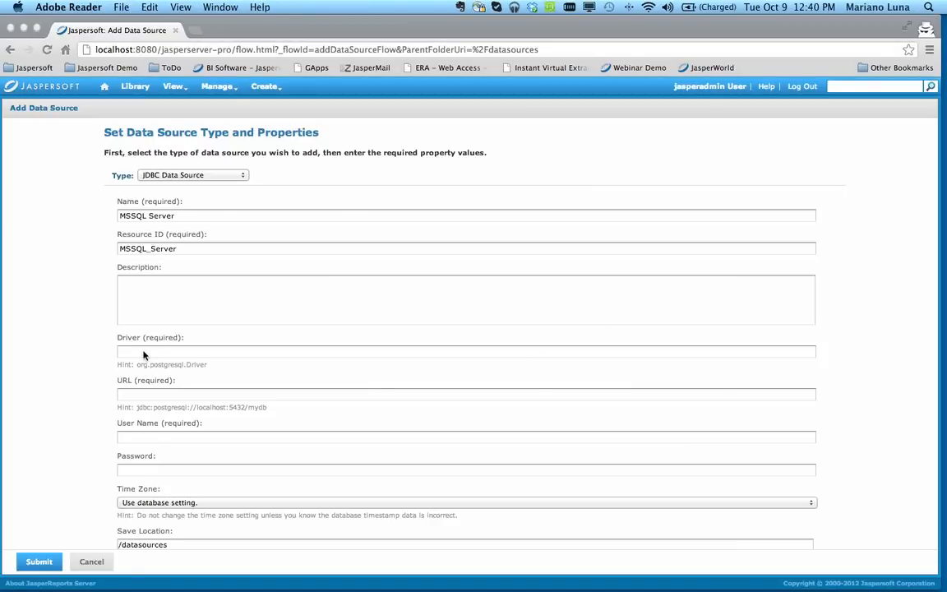
click(260, 351)
text(com.microsoft.sqlserver.jdbc.SQLServerDriver)
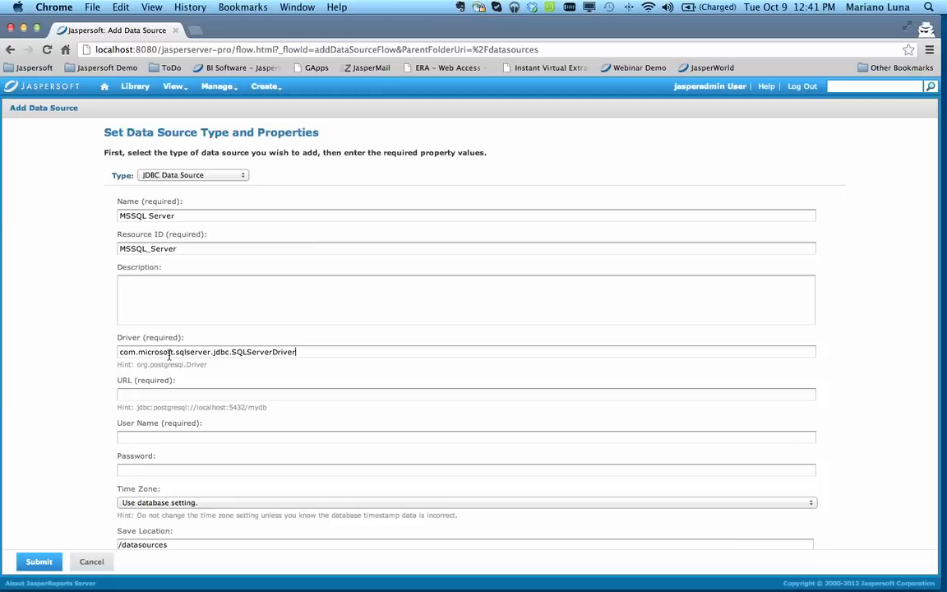
Bring the template URL jdbc:sqlserver://hostname:1433;databaseName=yourDatabase from the Adobe Reader document into the data source's URL field in Chrome.
key(super+Tab)
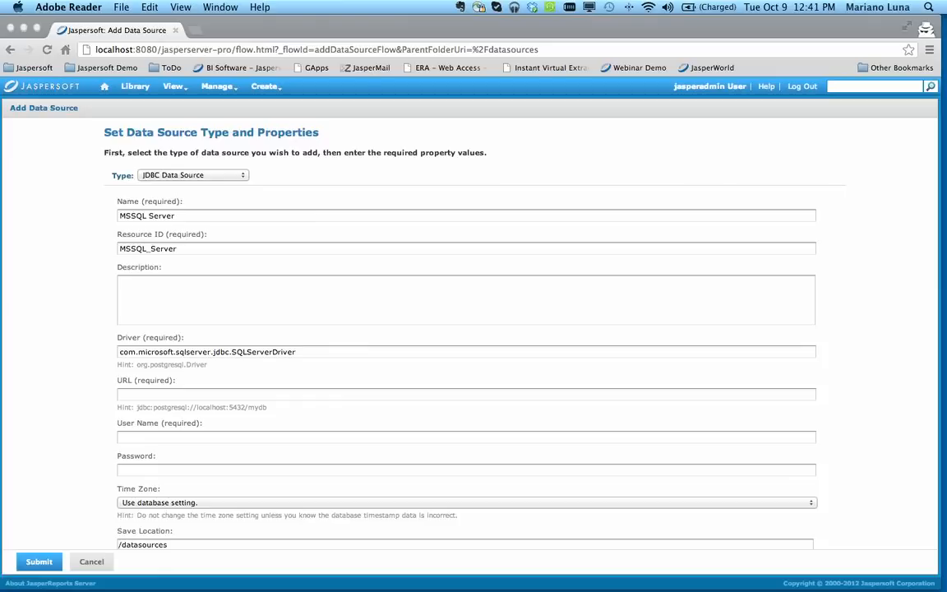
key(super+Tab)
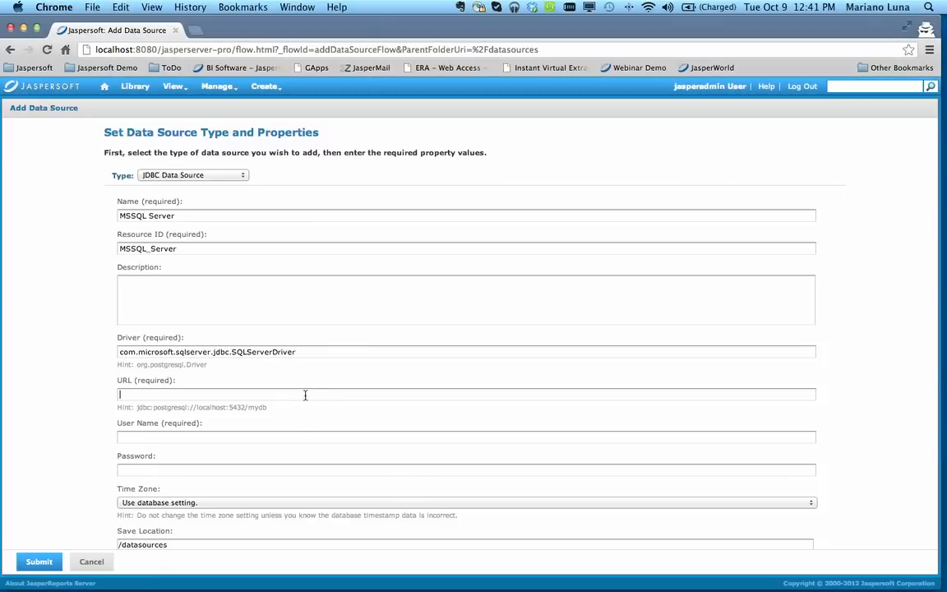
text(jdbc:sqlserver://hostname:1433;databaseName=yourDatabase)
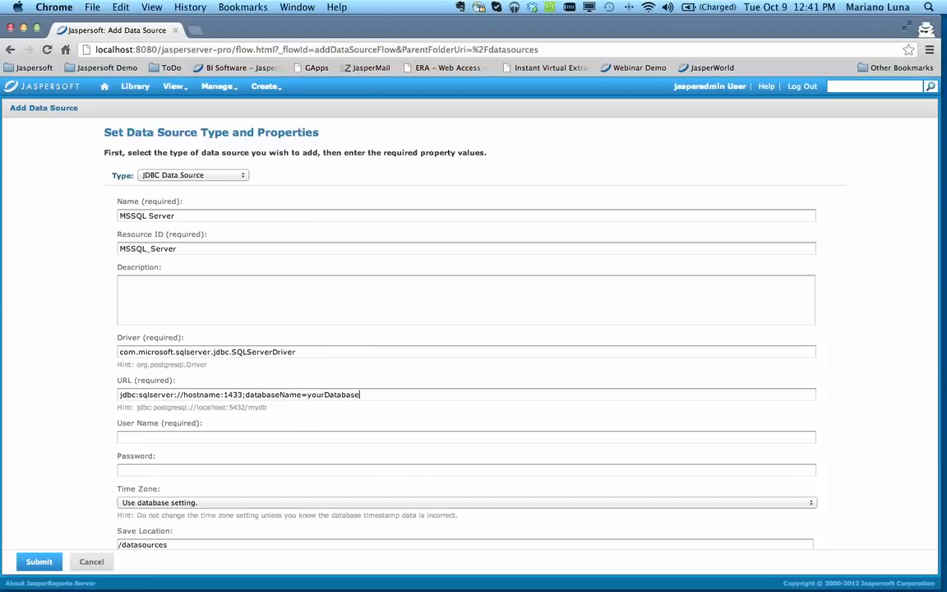
Replace the host in the URL with 10.0.0.37 and the database name with JasperDemo, keeping port 1433.
double_click(186, 394)
text(10)
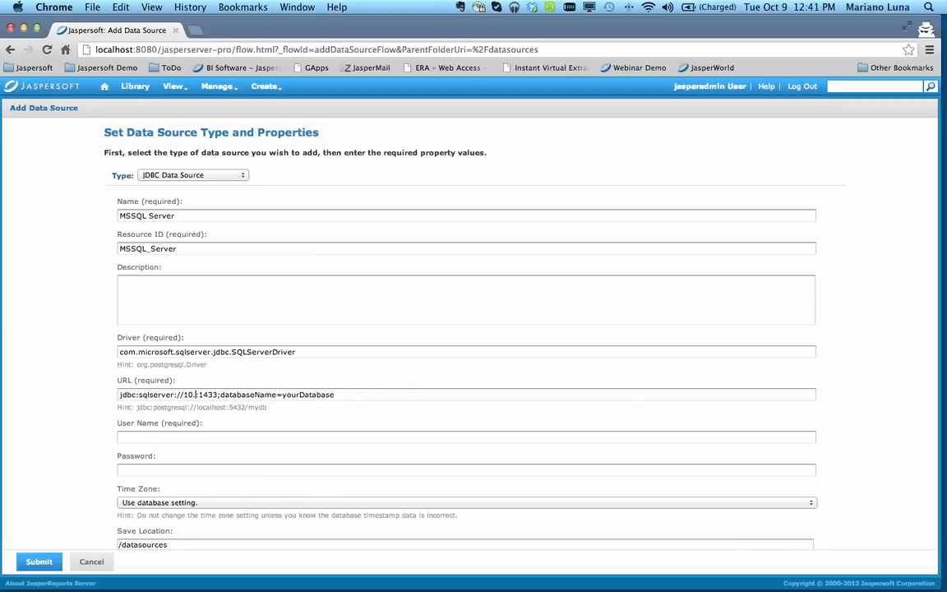
text(.0.0.)
text(37)
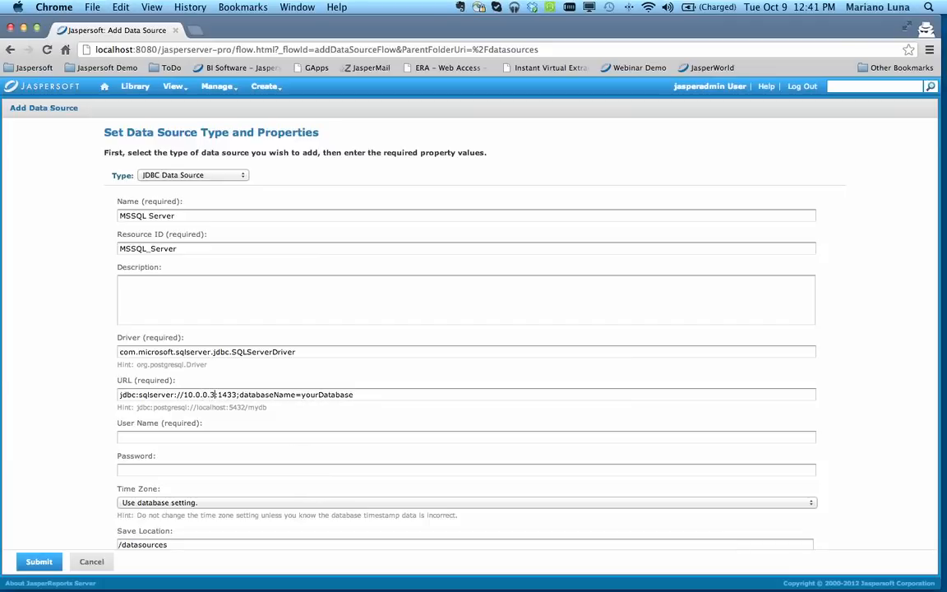
double_click(232, 394)
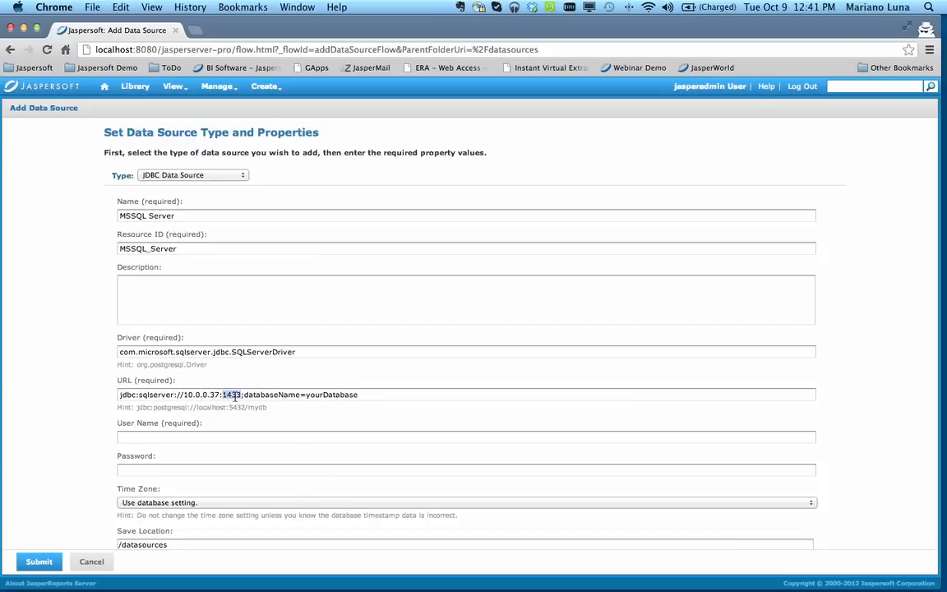
drag(309, 395, 386, 395)
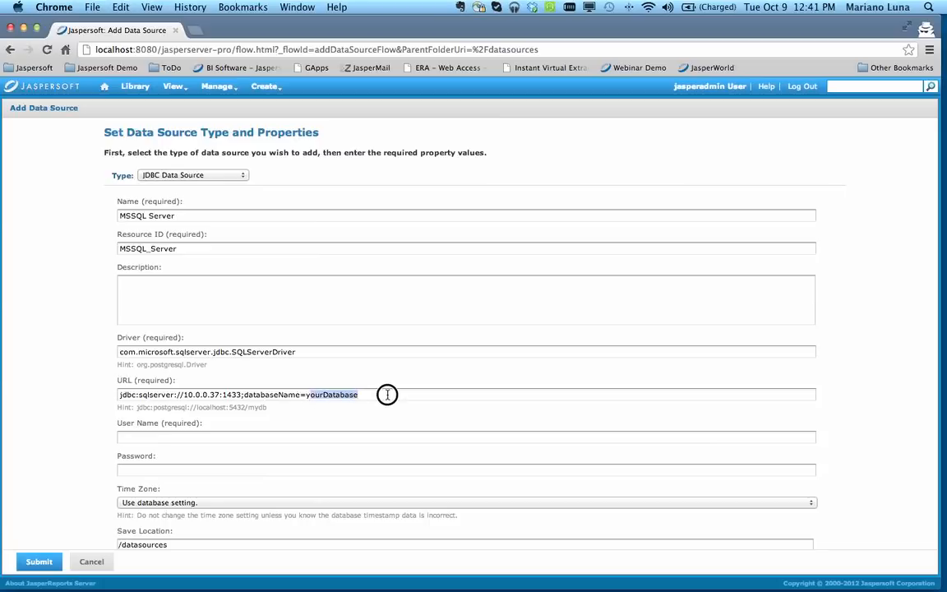
key(BackSpace)
text(Jasper)
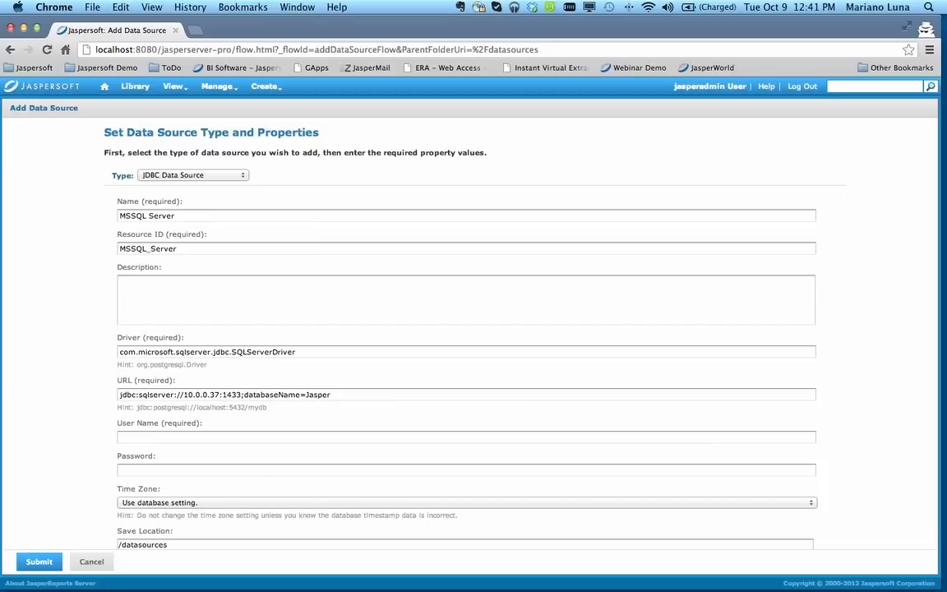
text(Demo)
Enter sa as the database user name and fill in the database password.
click(269, 438)
text(sda)
click(219, 472)
text(••)
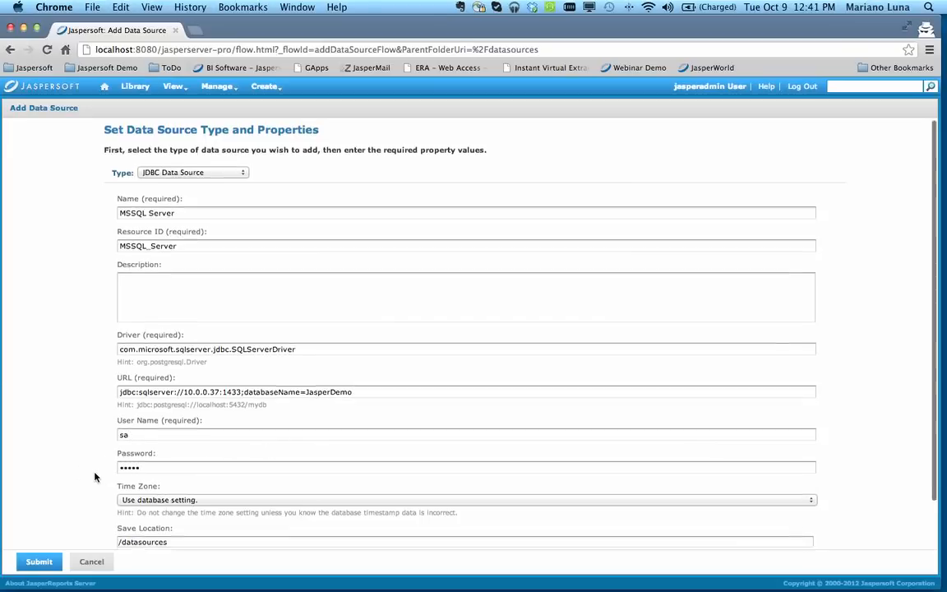
Test the connection and submit the data source, selecting its MSSQL Server entry in the repository list.
scroll(94, 477, down, 2)
click(171, 535)
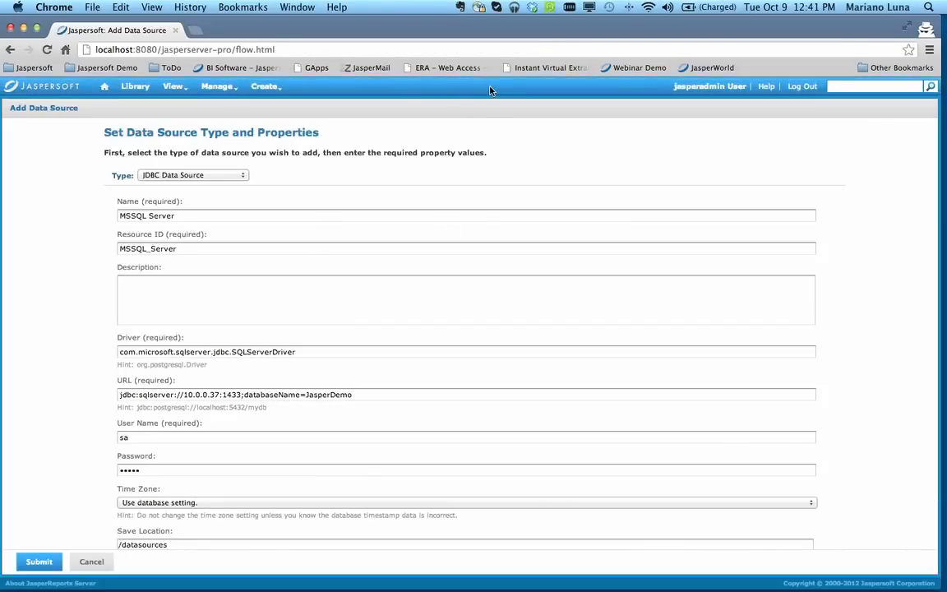
click(38, 561)
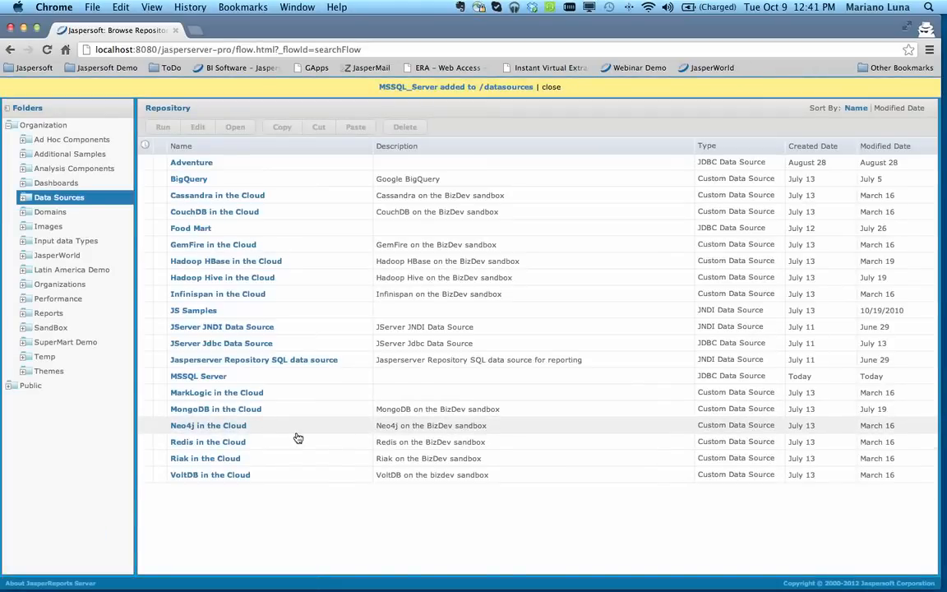
click(199, 376)
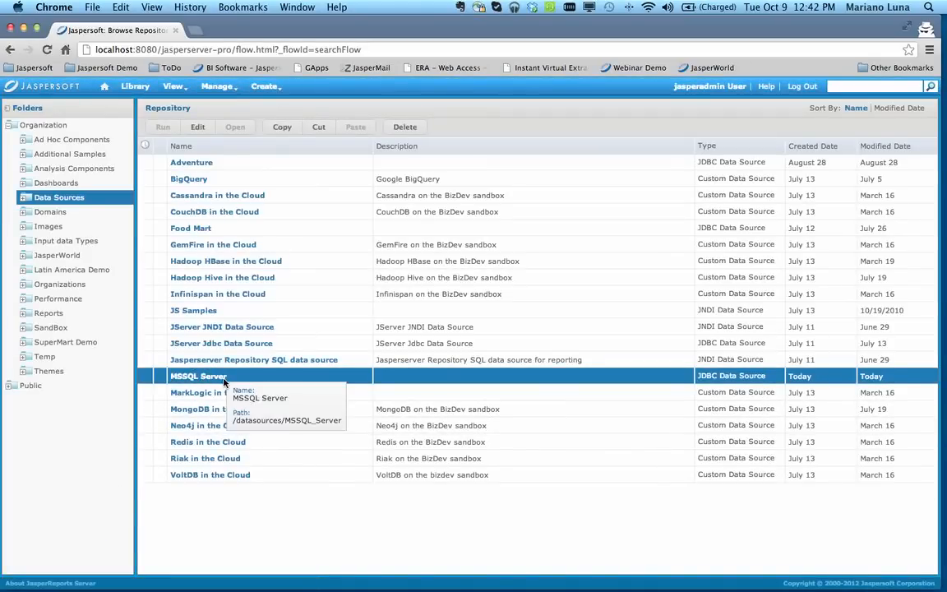
Display the Domains folder in the repository and start creating a new domain.
click(50, 212)
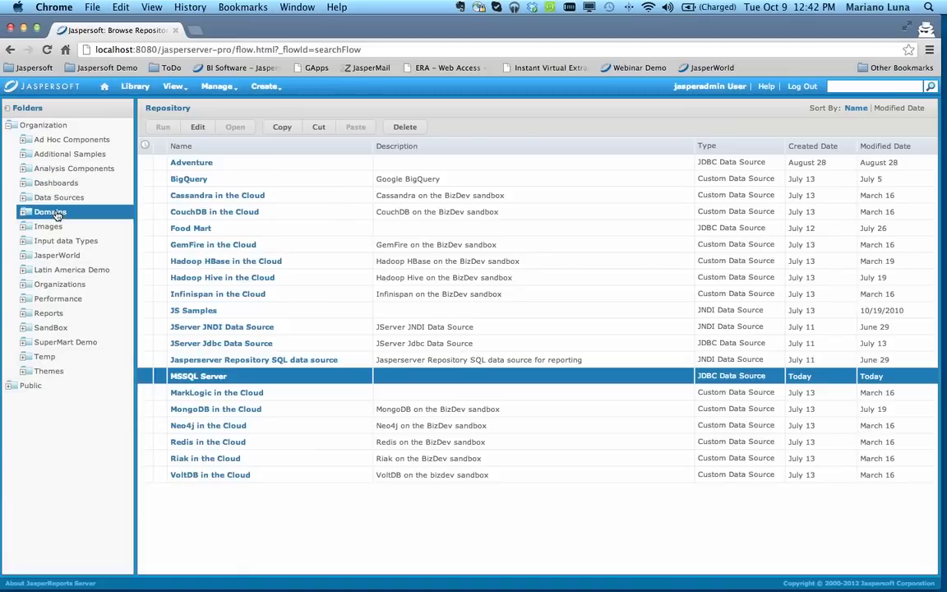
mouse_move(265, 89)
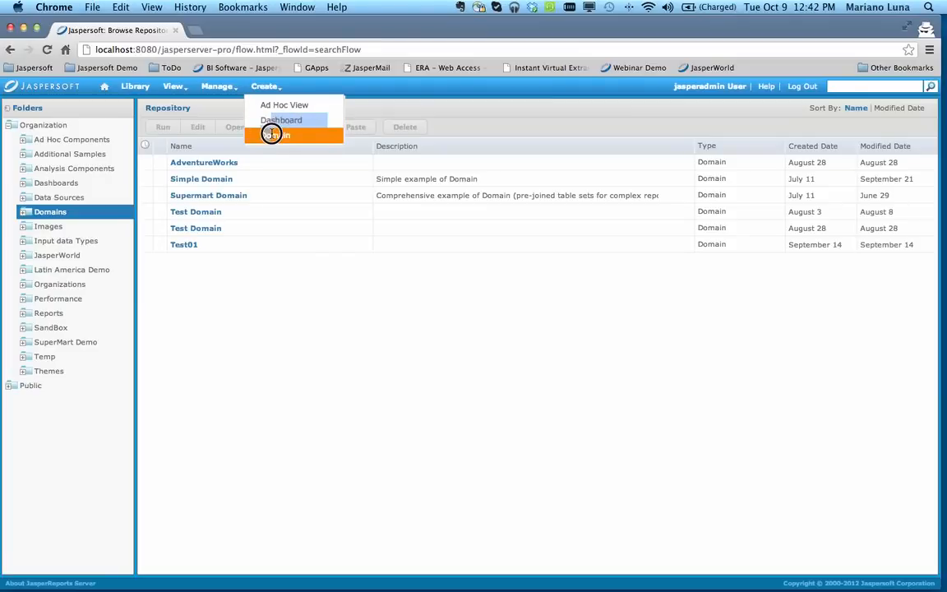
click(270, 135)
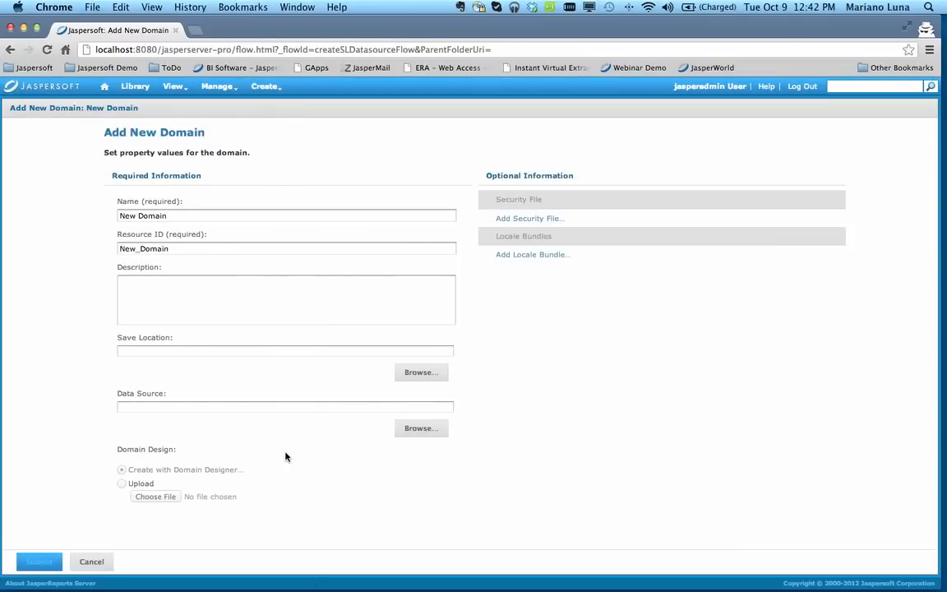
Set the new domain's data source to MSSQL Server from the Organization's Data Sources folder.
click(415, 427)
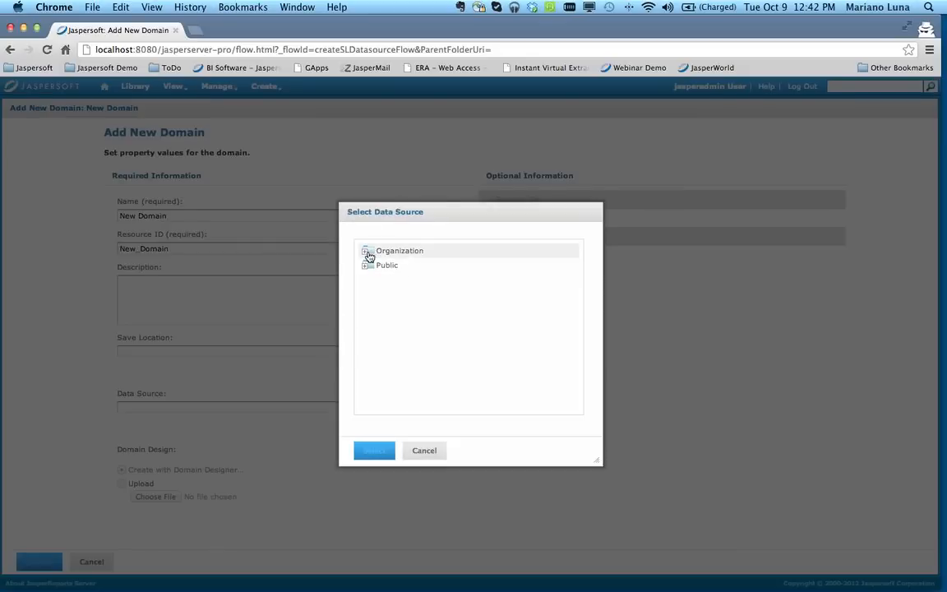
click(368, 253)
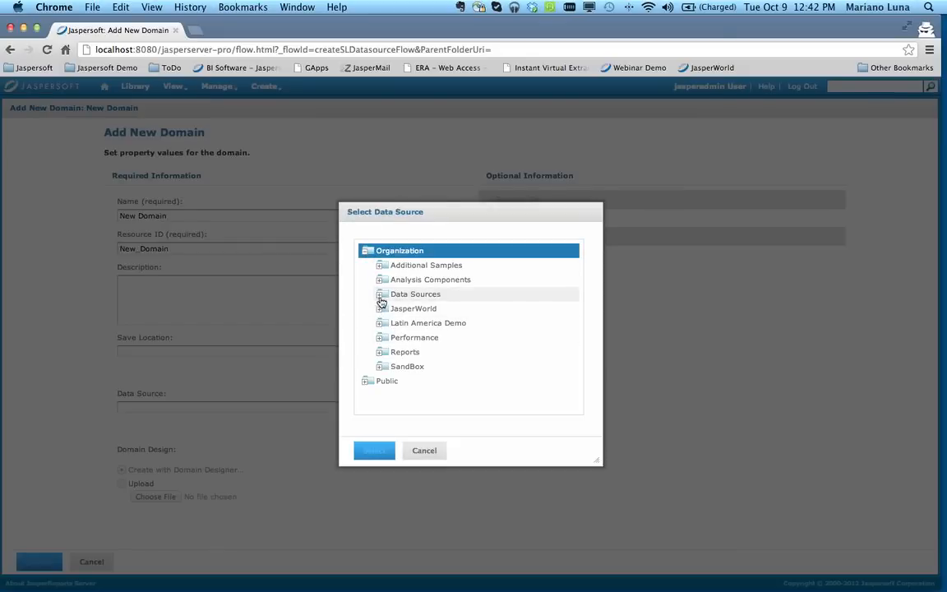
click(381, 296)
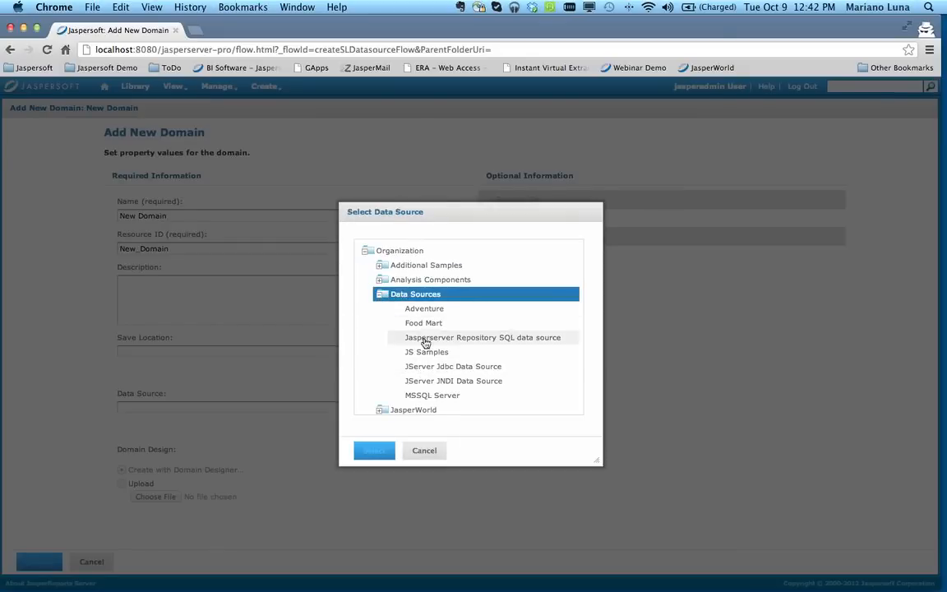
click(428, 395)
click(374, 450)
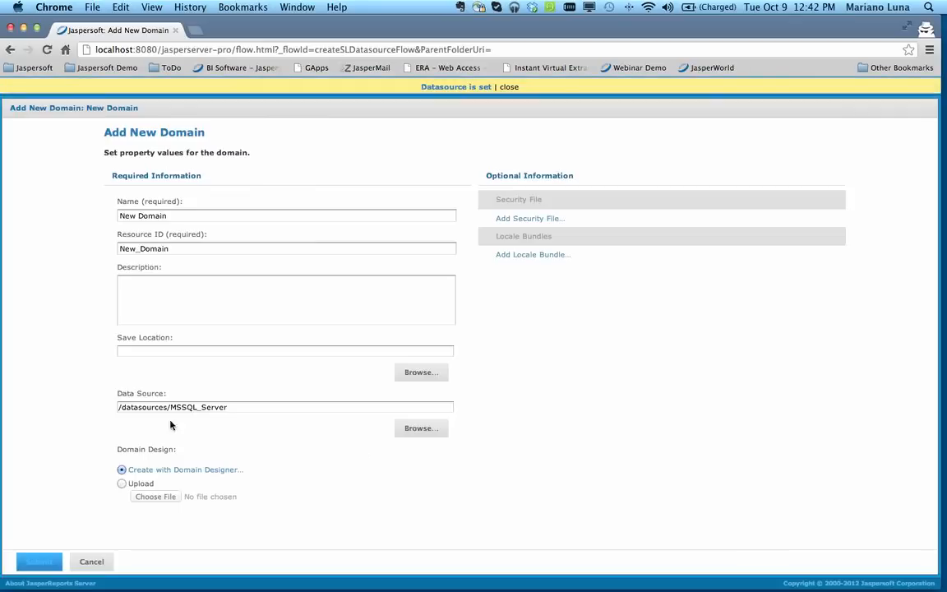
Open the Domain Designer with the dbo database schema and expand the dbo_Agencias table to view its fields.
click(178, 469)
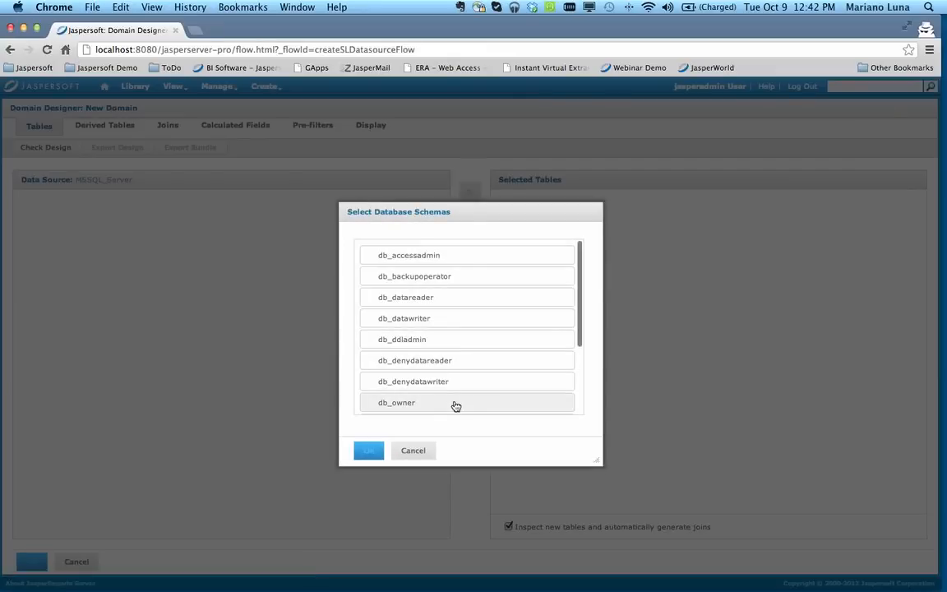
scroll(457, 407, down, 3)
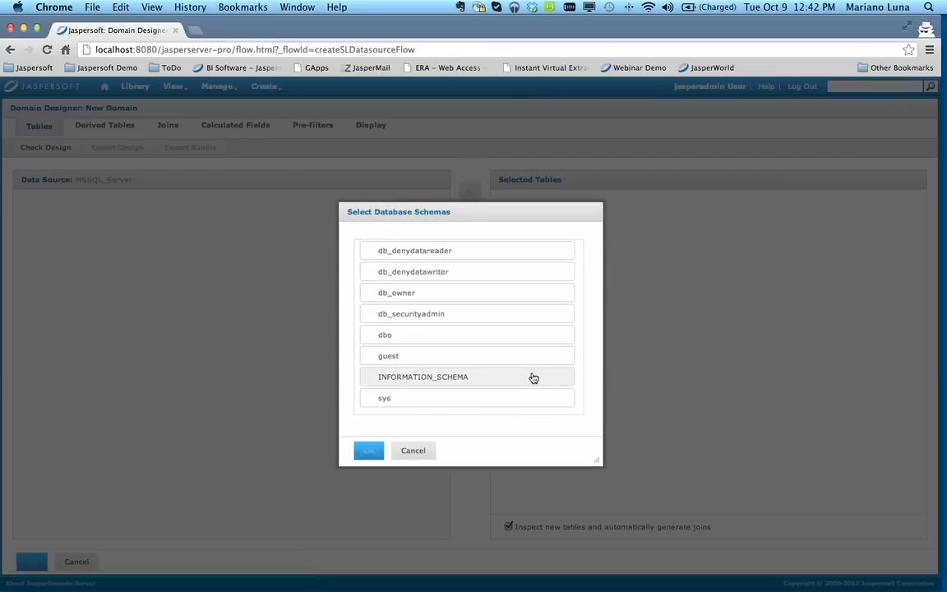
scroll(532, 376, up, 5)
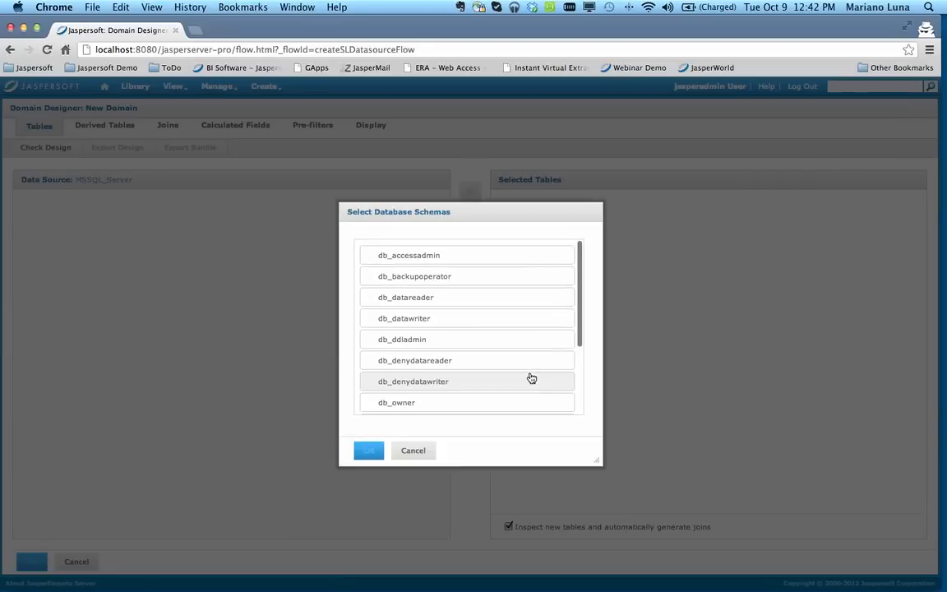
scroll(530, 378, down, 2)
click(530, 379)
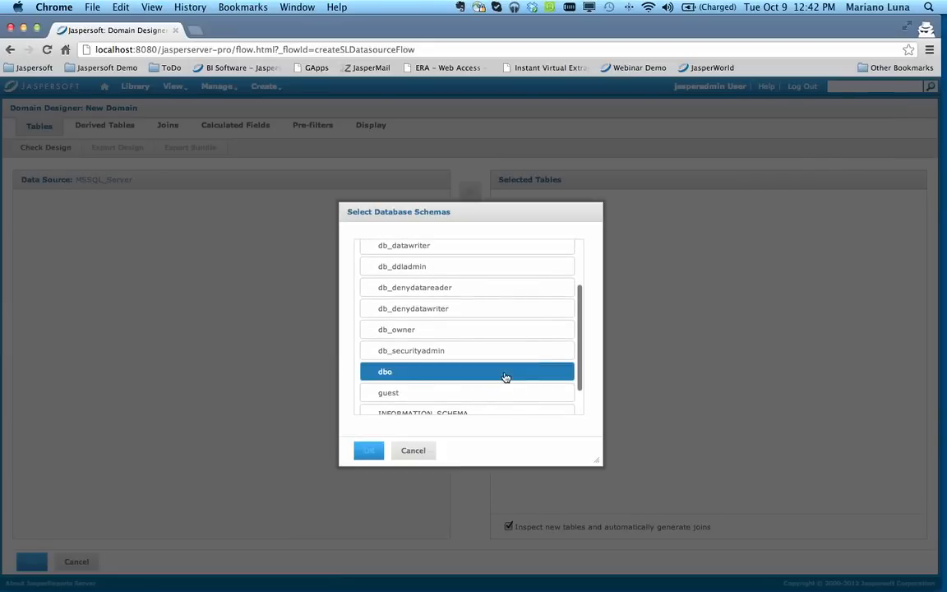
click(368, 450)
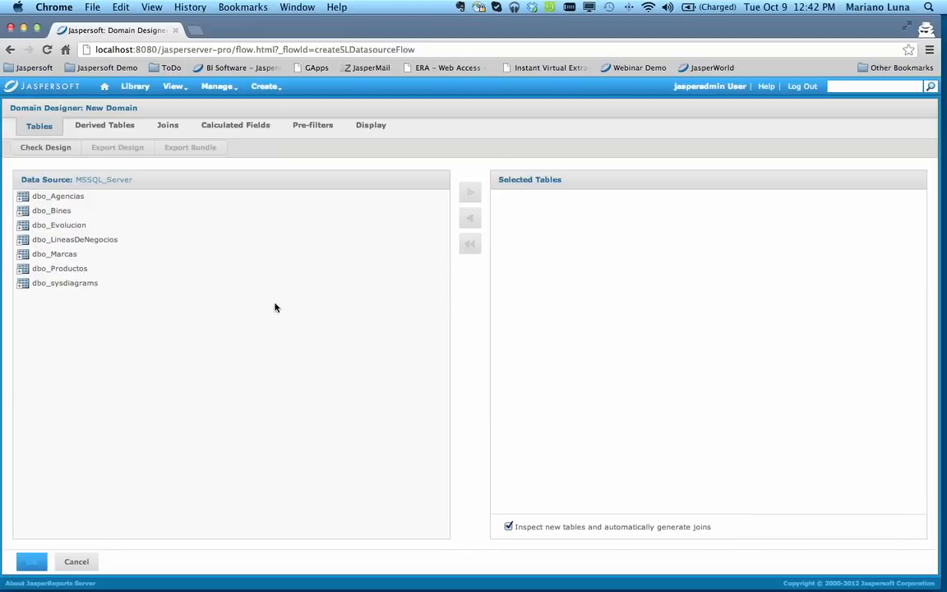
click(24, 201)
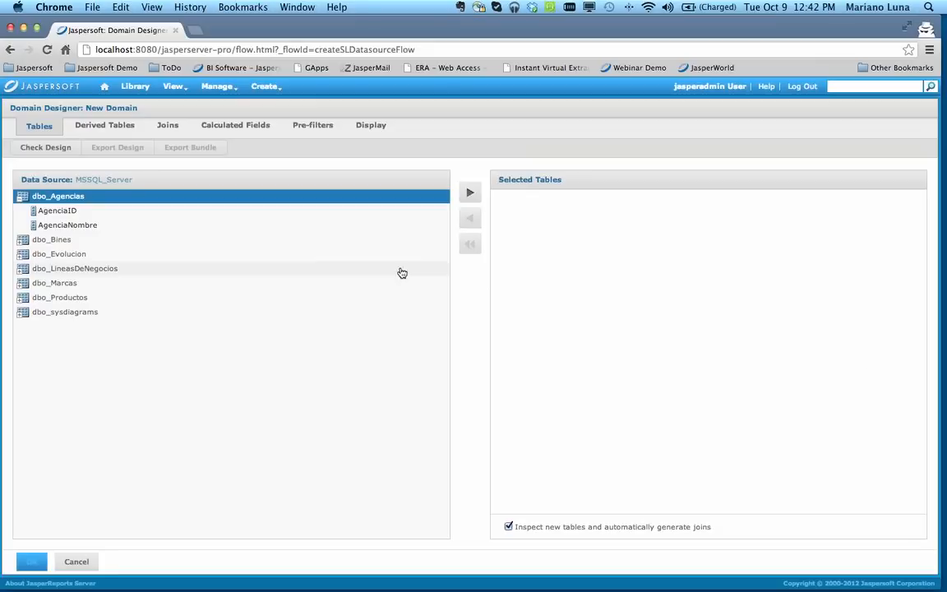
Open the Jaspersoft Community site at community.jaspersoft.com in a new browser tab.
click(195, 30)
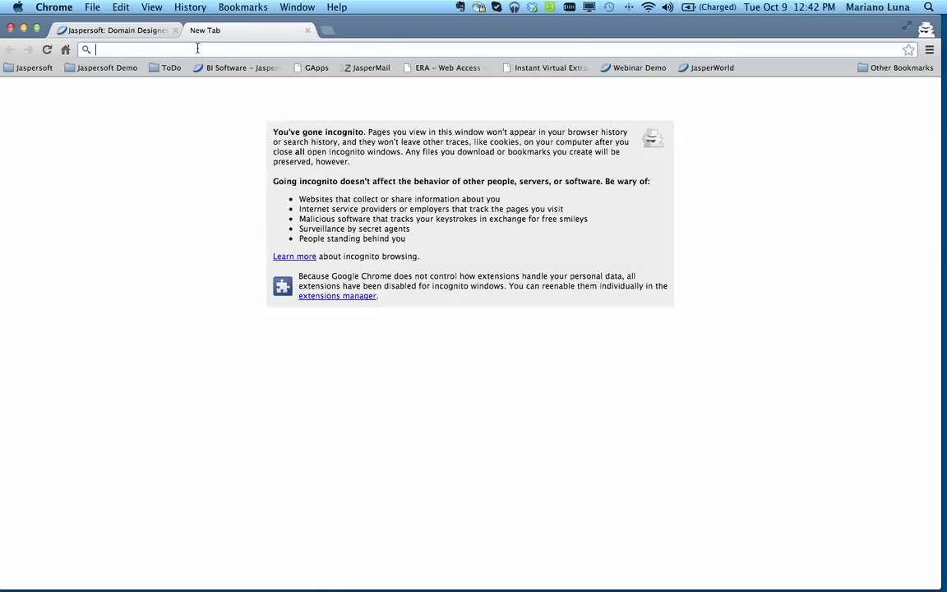
text(community.)
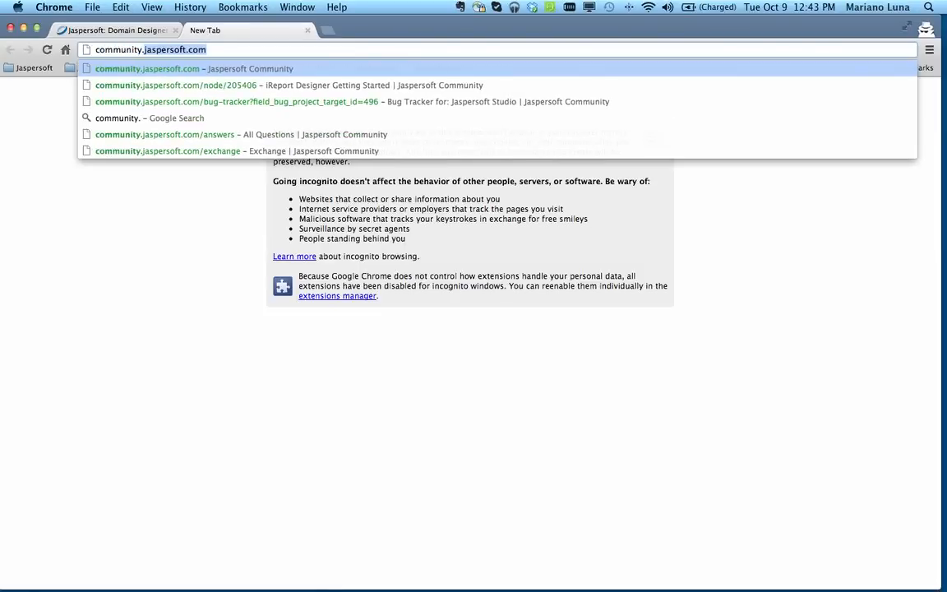
key(Return)
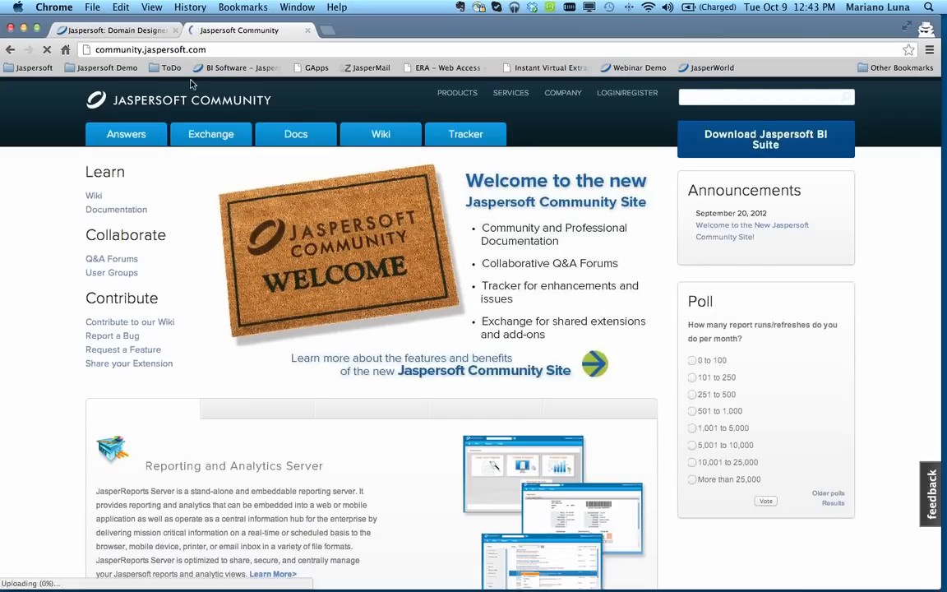
click(146, 135)
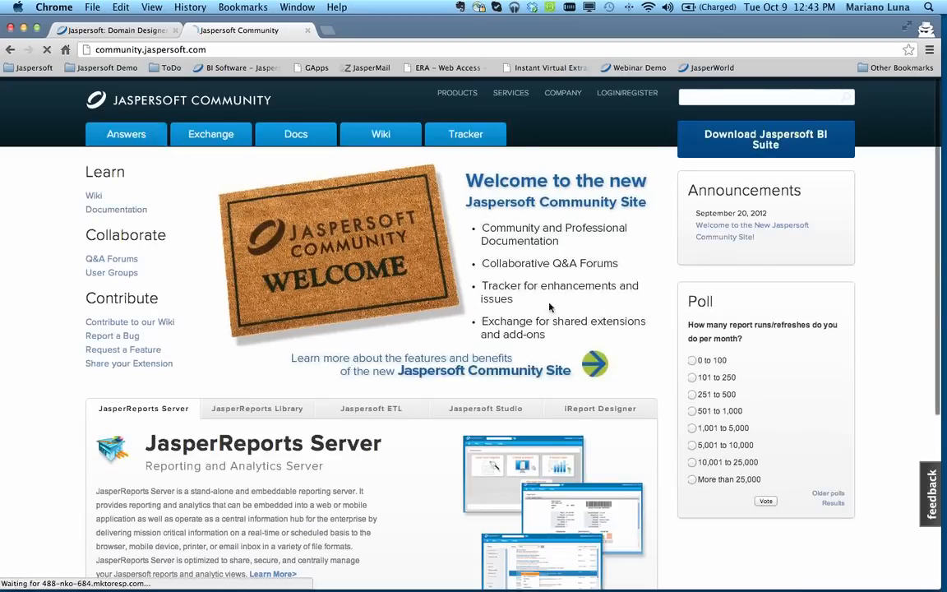